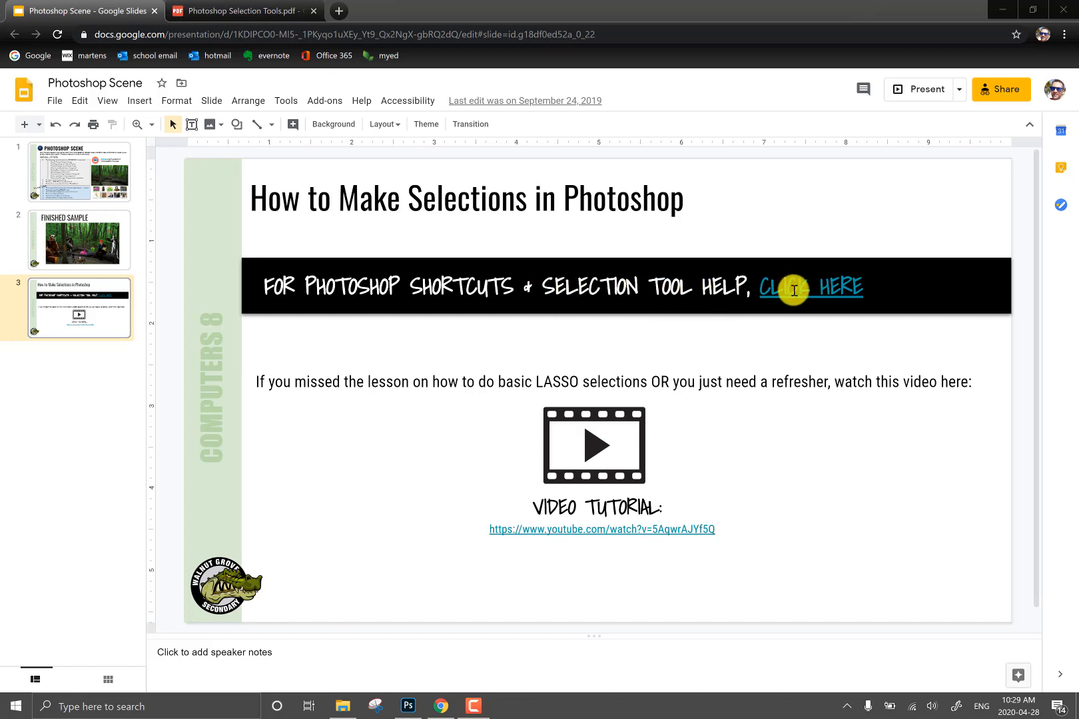
- Review the keyboard shortcuts and selection tool descriptions in Photoshop Selection Tools.pdf
click(260, 12)
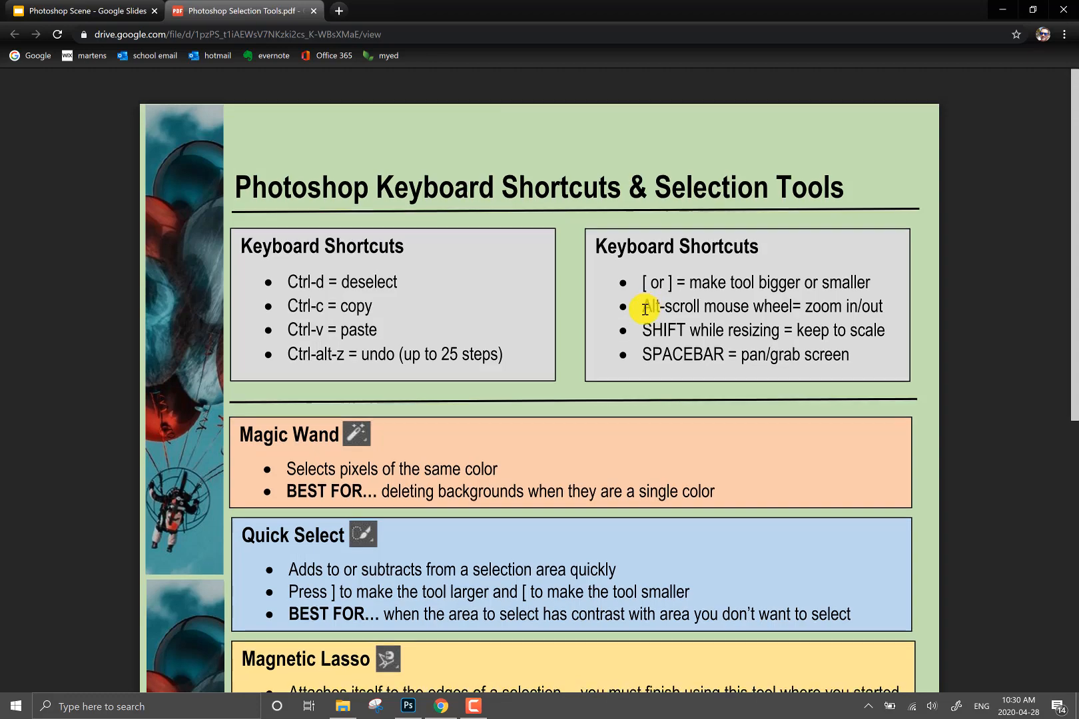
scroll(645, 309, down, 3)
scroll(645, 308, down, 2)
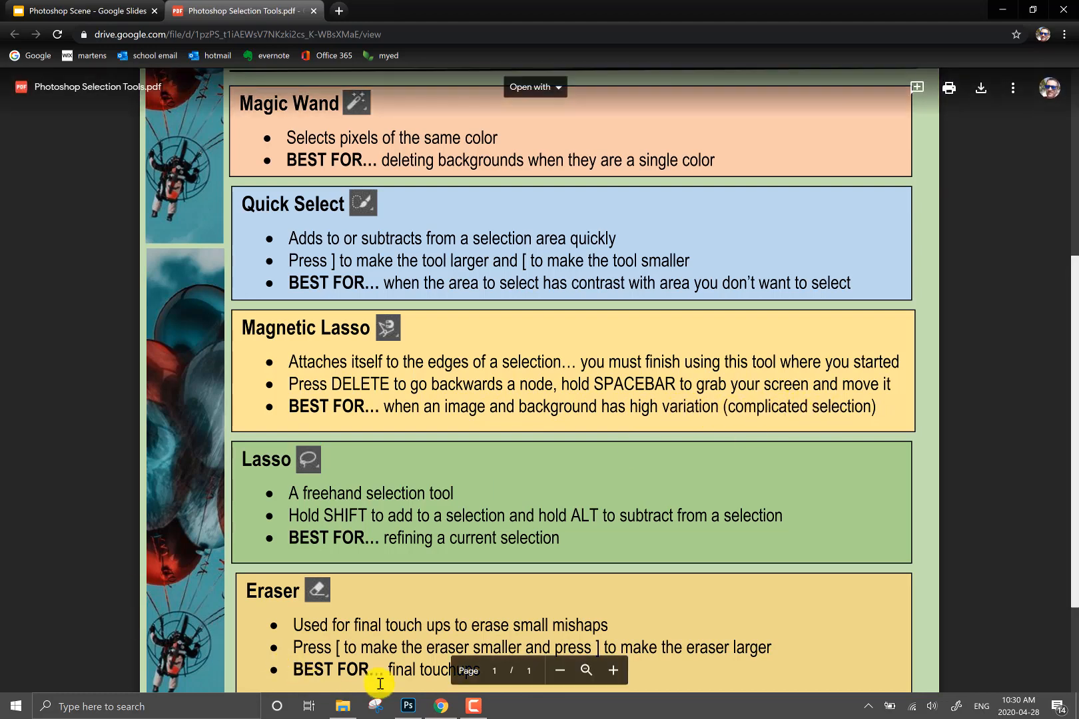
- Switch to Photoshop and look through the open food images, from the peas and strawberries to the watermelon and blueberries
click(405, 709)
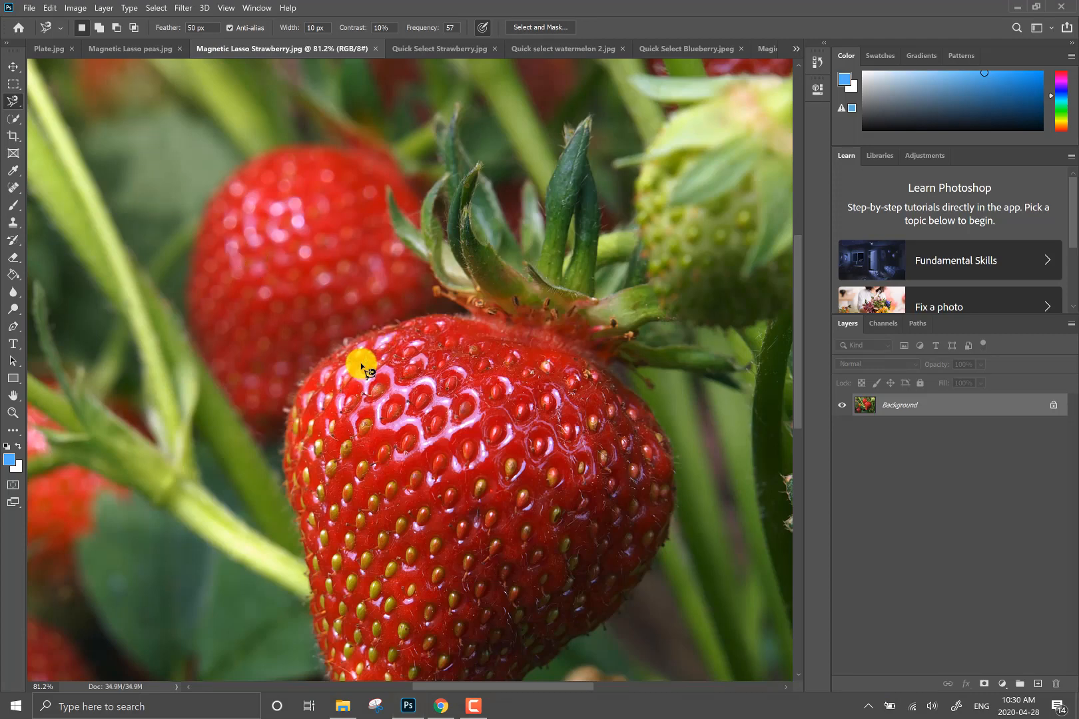
scroll(361, 368, down, 3)
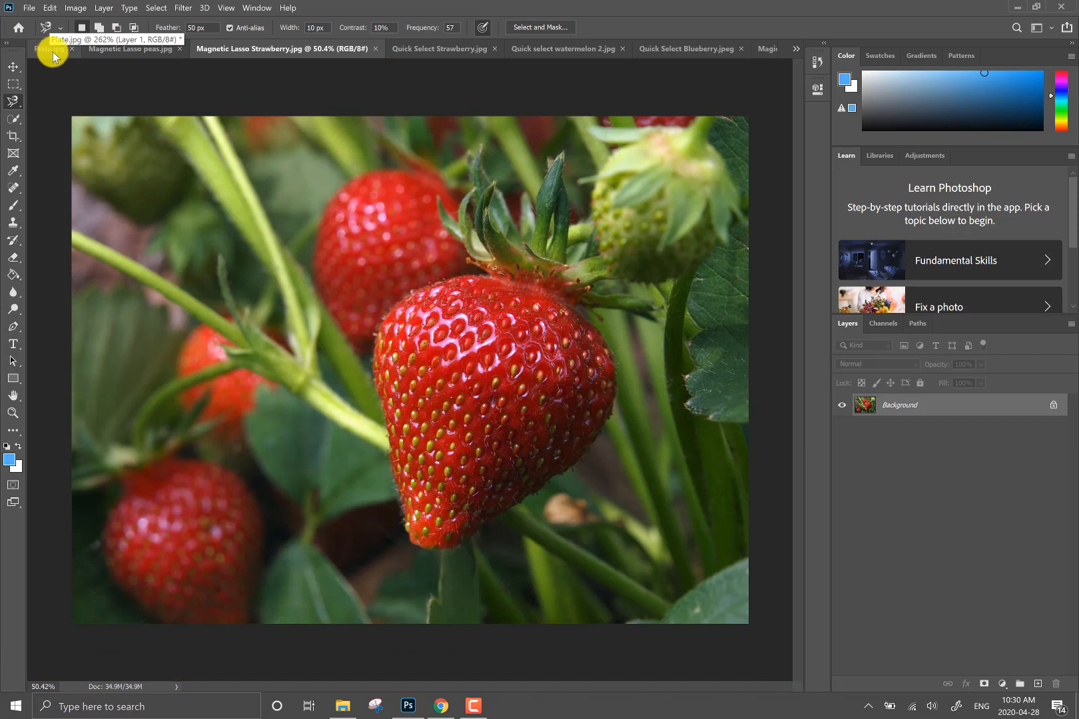
click(133, 49)
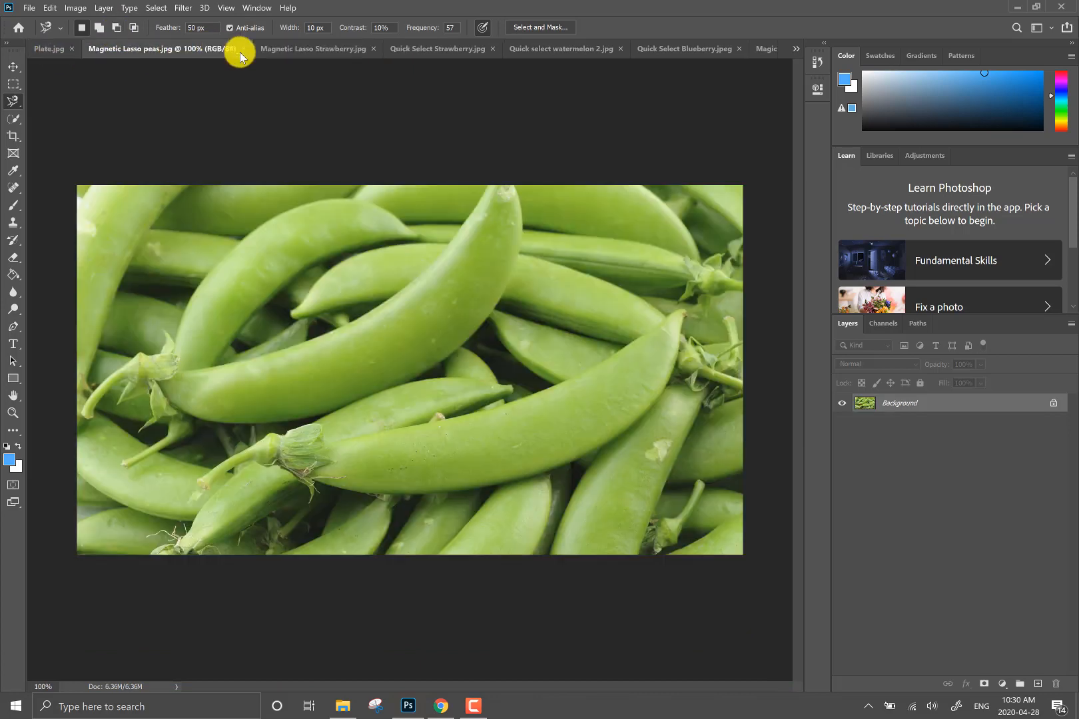
click(294, 48)
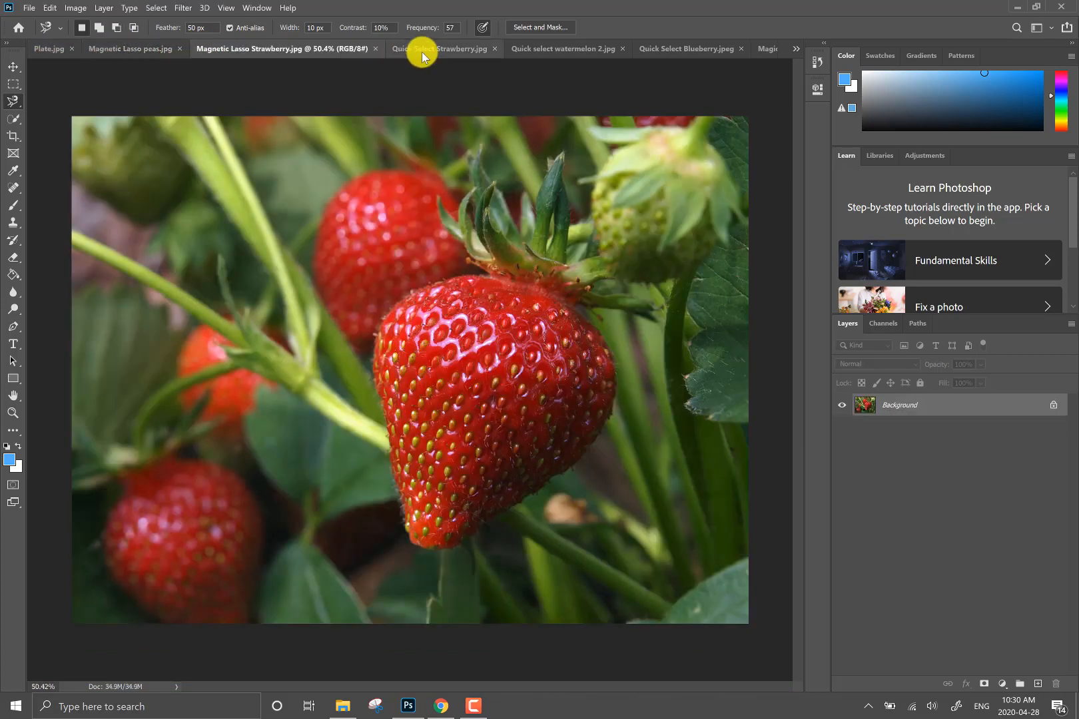
click(421, 52)
click(556, 52)
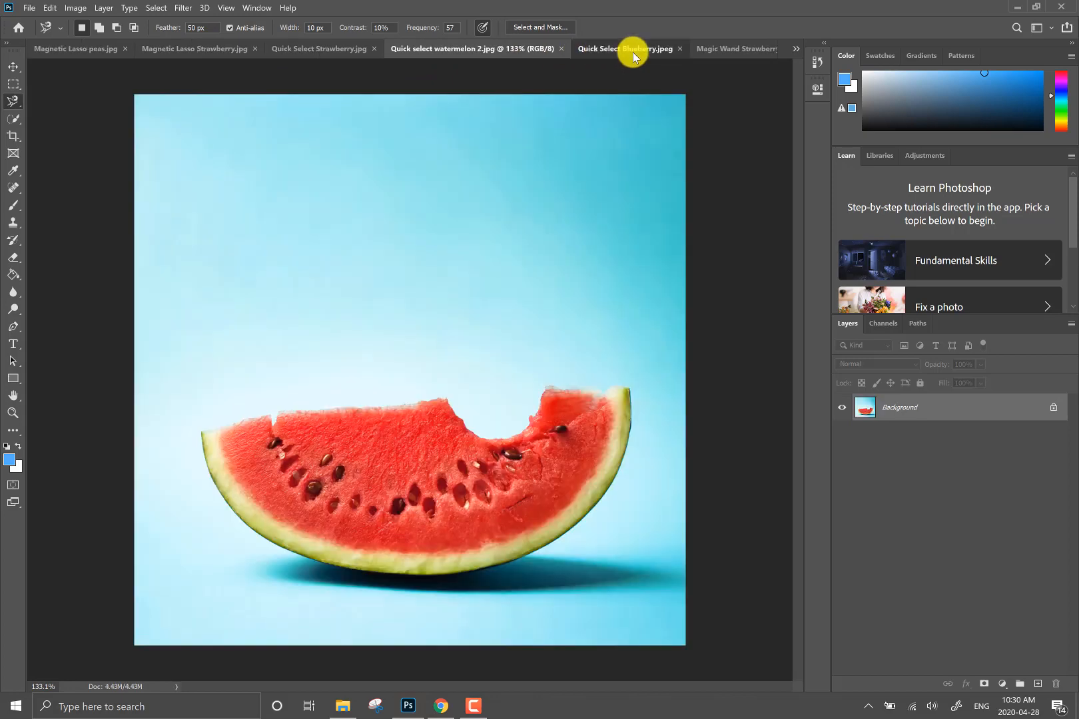
click(633, 52)
click(706, 48)
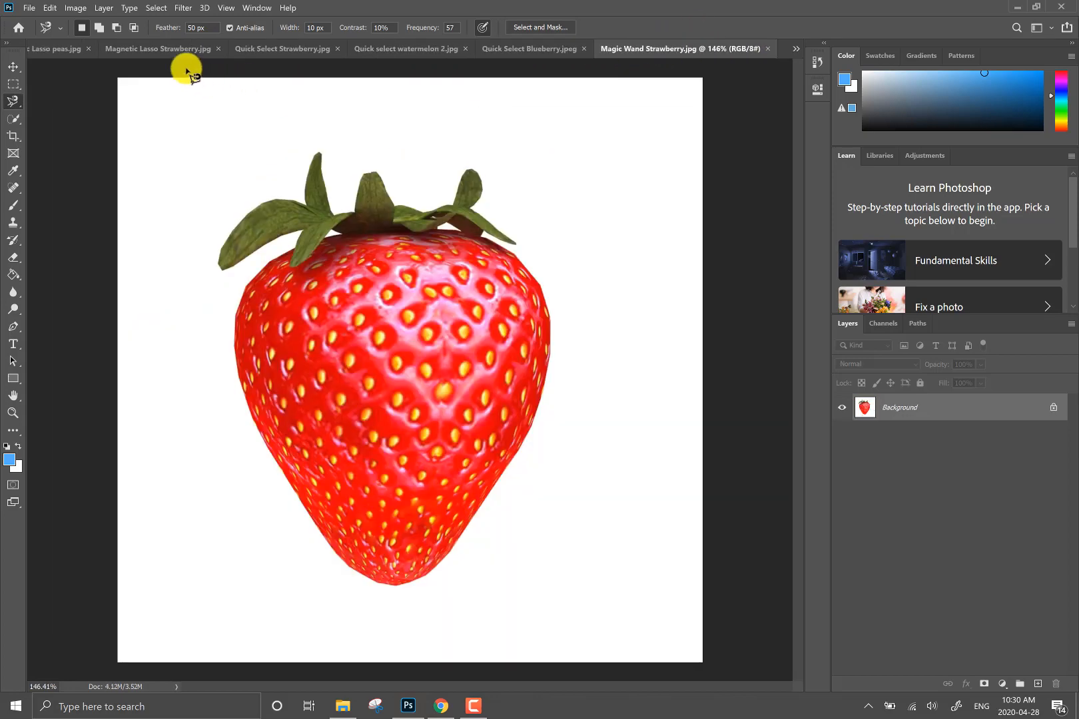
click(154, 48)
click(66, 50)
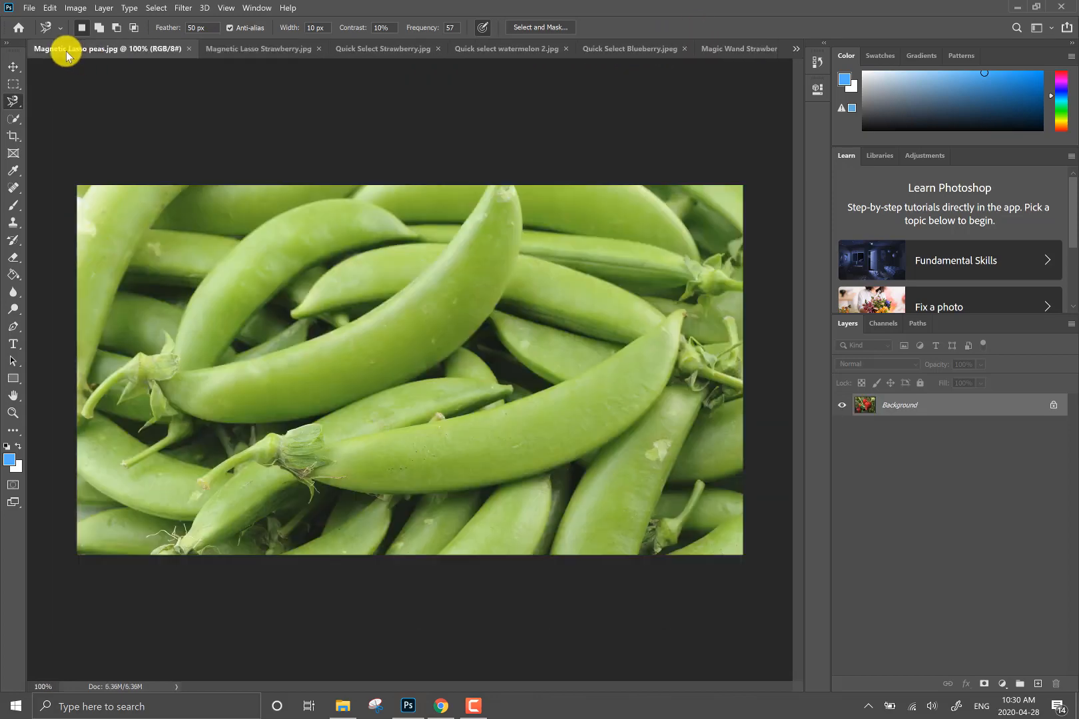
- Delete Layer 1 from Plate.jpg so that only the plate background layer remains
click(796, 49)
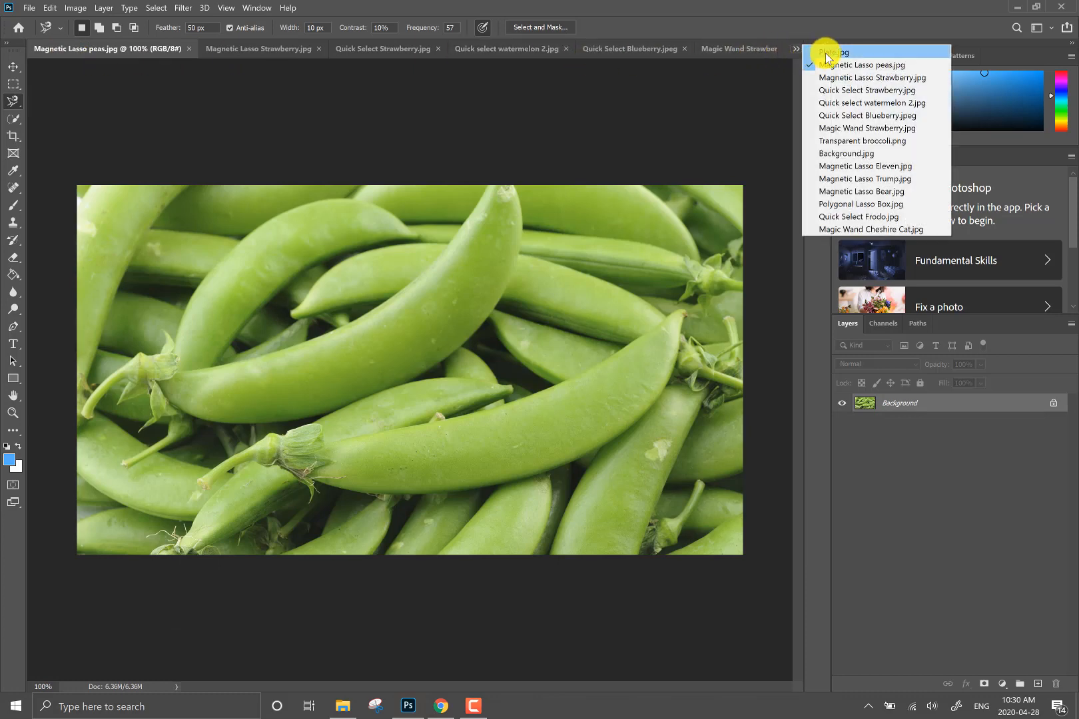
click(826, 53)
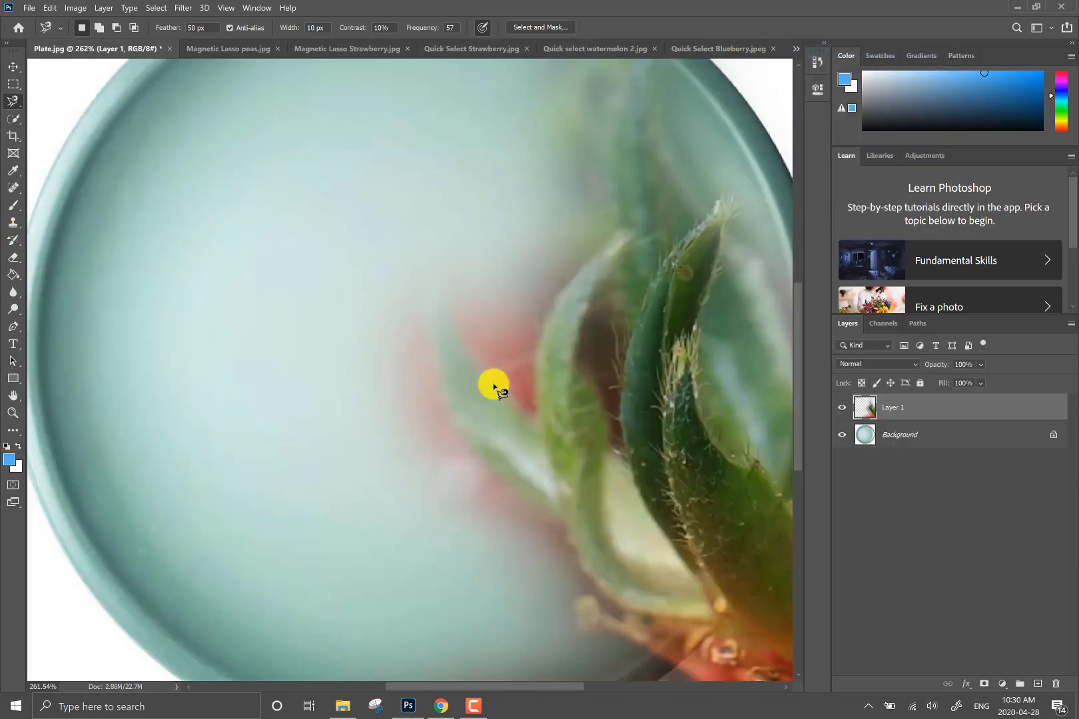
click(1056, 684)
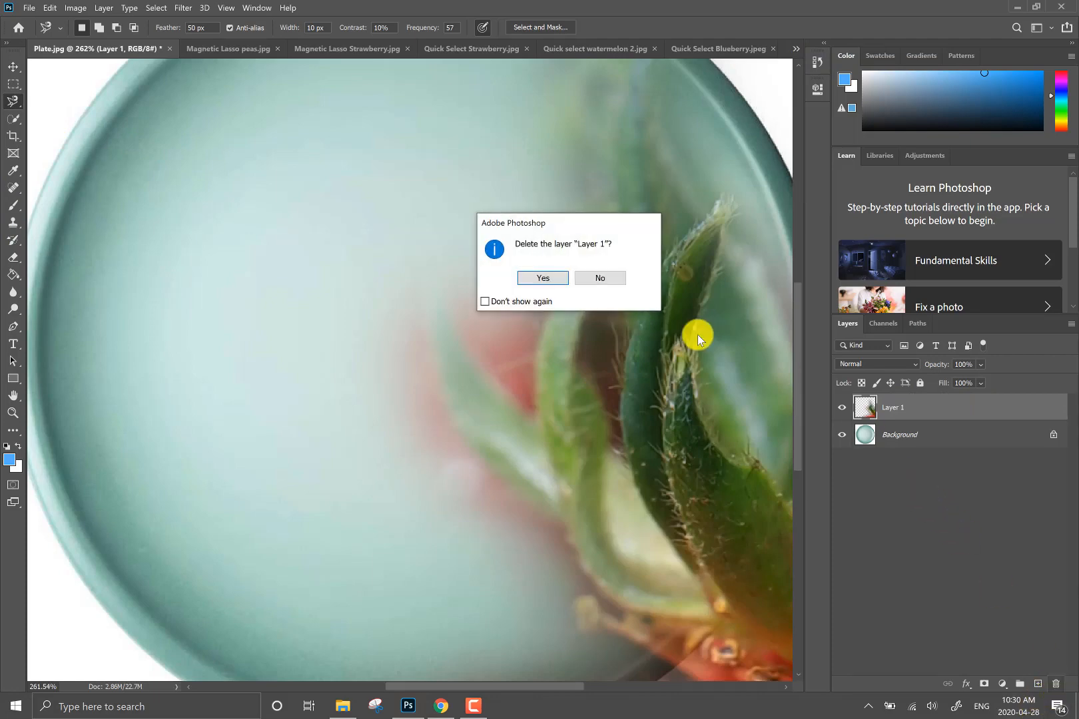
click(549, 283)
scroll(481, 330, down, 5)
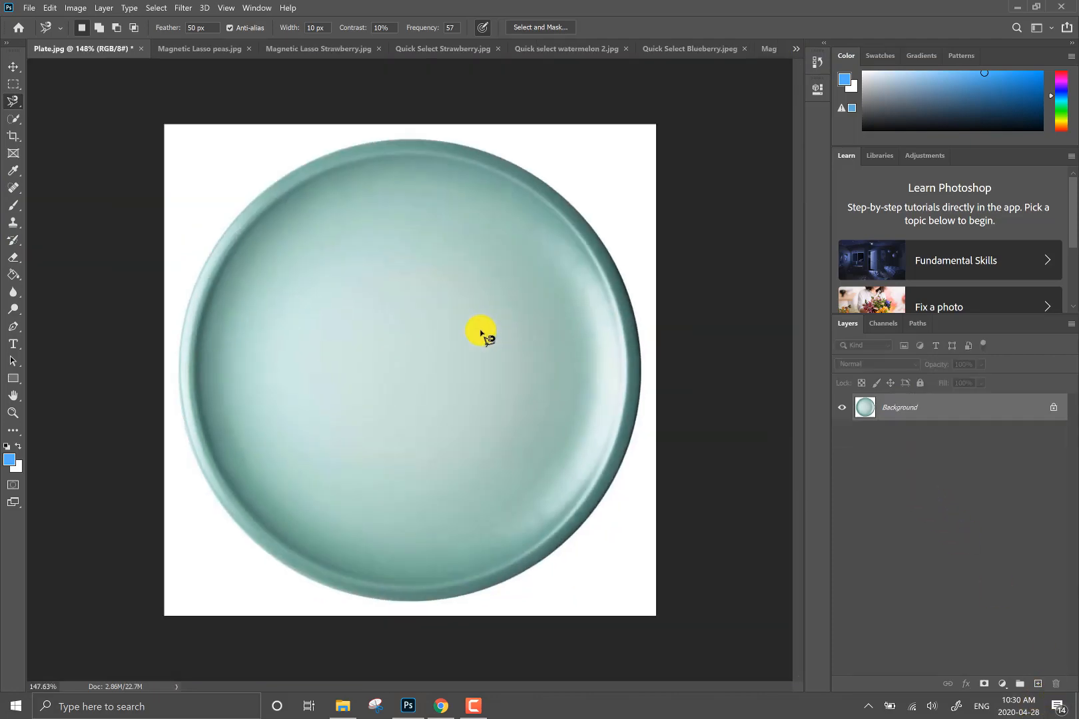
- Place the Magnetic Lasso Strawberry 2 image from the Food folder into Plate.jpg as a new layer
click(339, 707)
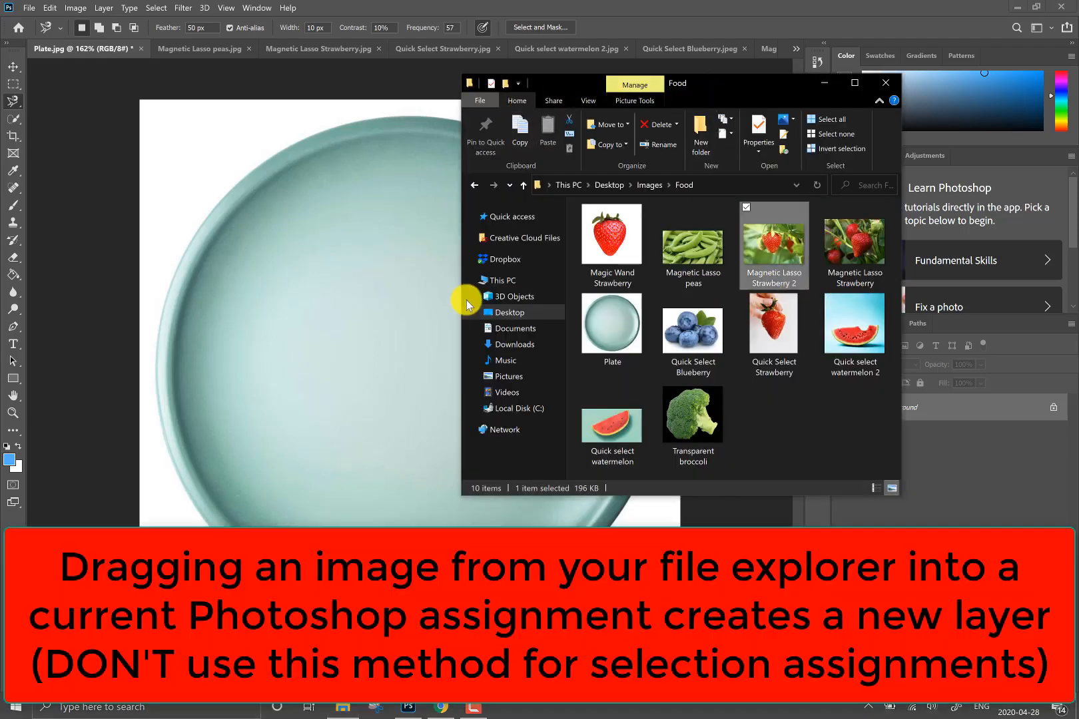
mouse_move(748, 275)
mouse_down()
mouse_move(763, 253)
mouse_move(349, 357)
mouse_up()
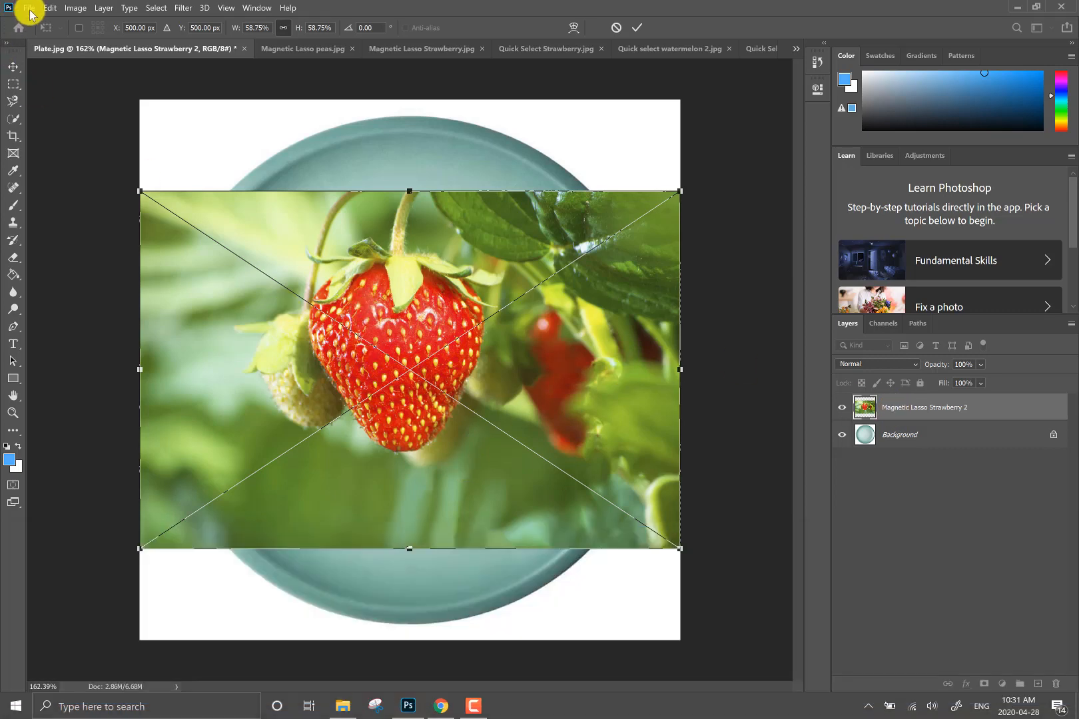
click(29, 8)
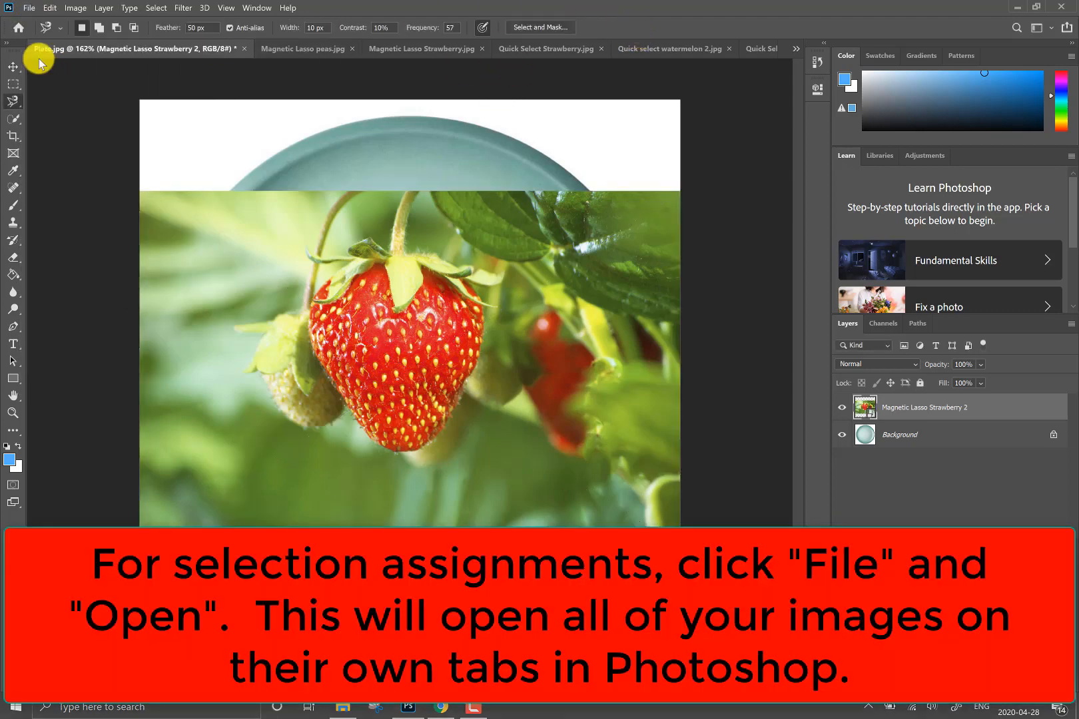
click(29, 8)
click(46, 37)
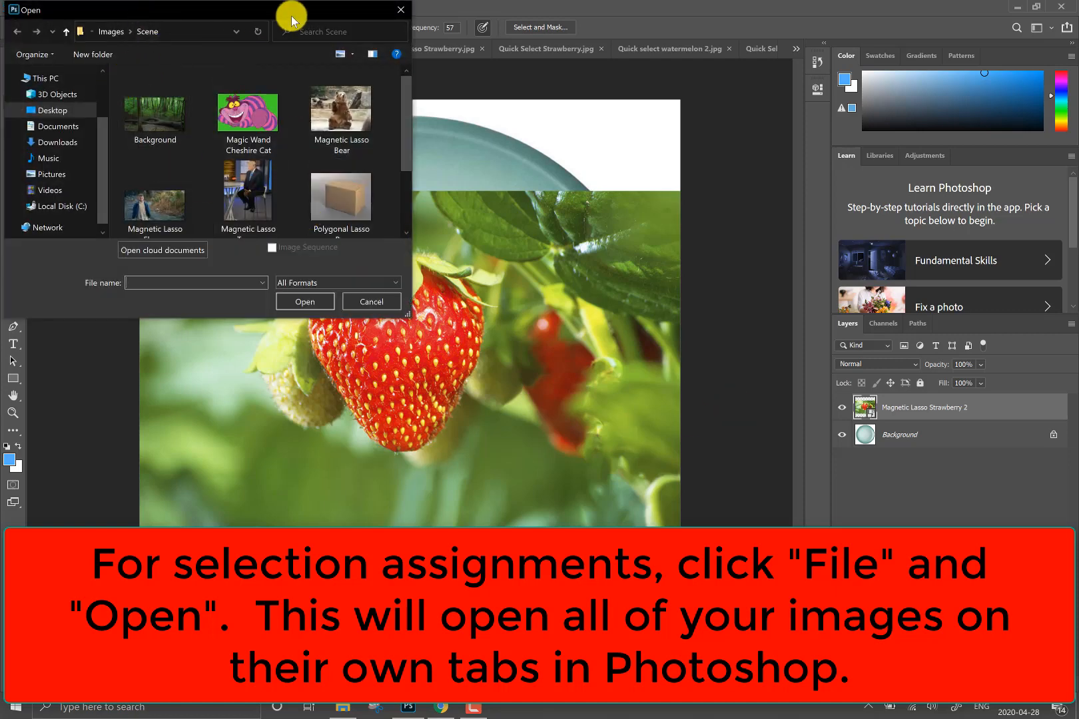
click(362, 301)
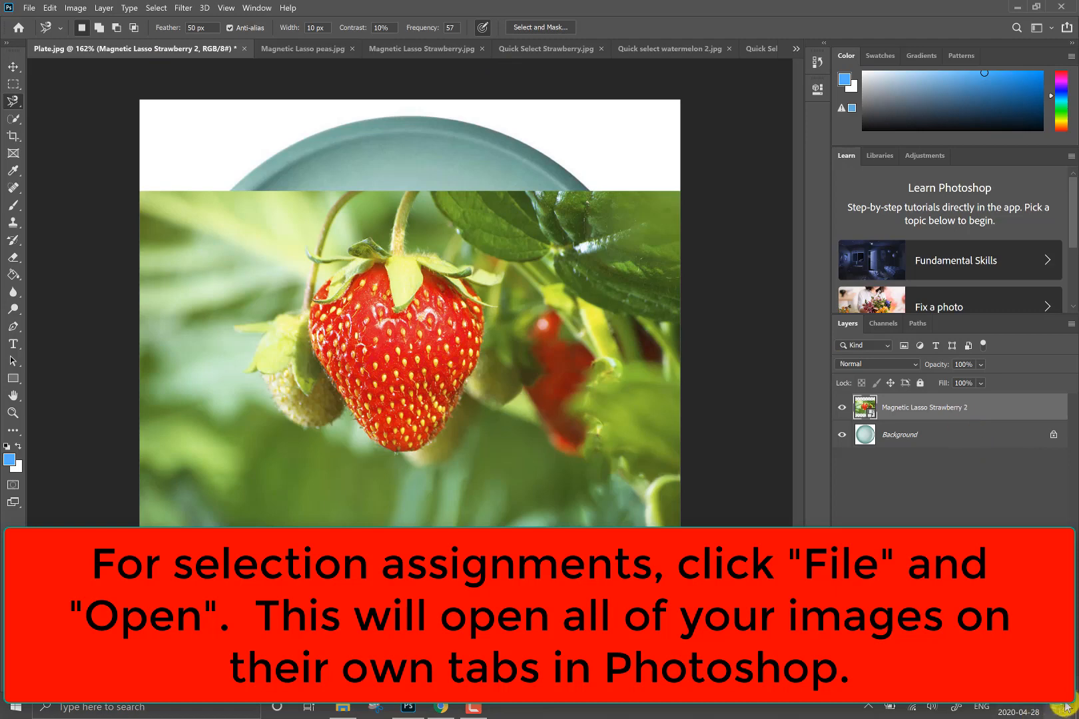
- Delete the placed Magnetic Lasso Strawberry 2 layer from Plate.jpg
key(Delete)
click(558, 277)
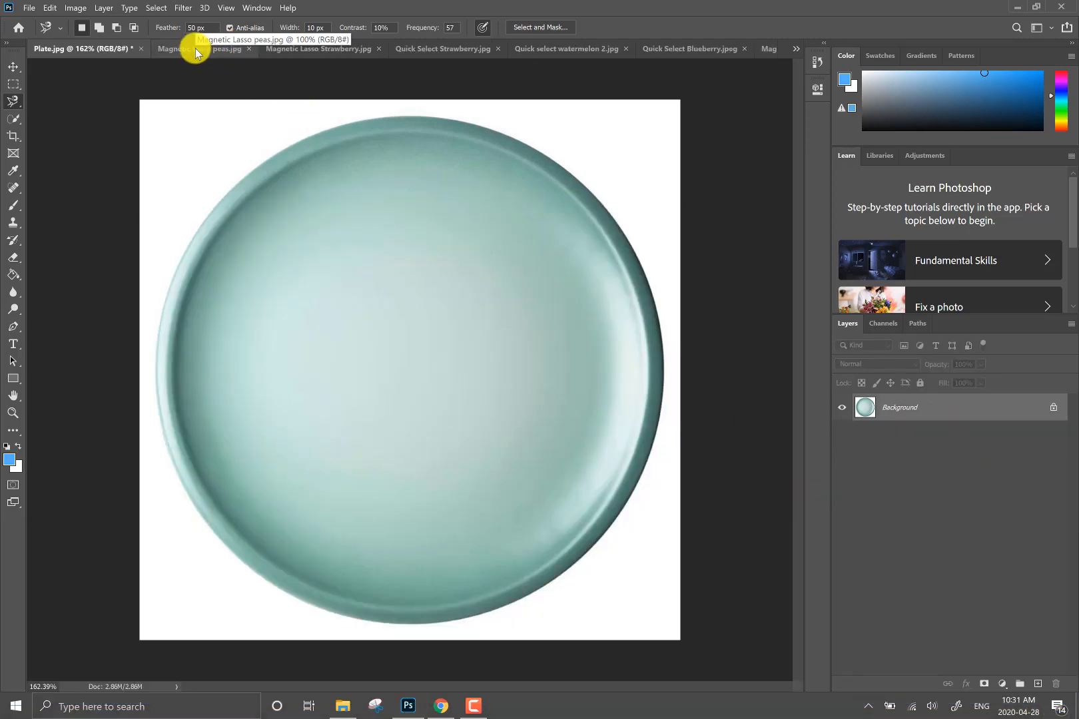
- Examine the images with complicated backgrounds that suit the Magnetic Lasso: the peas, Strawberry, Eleven and Trump files
click(197, 50)
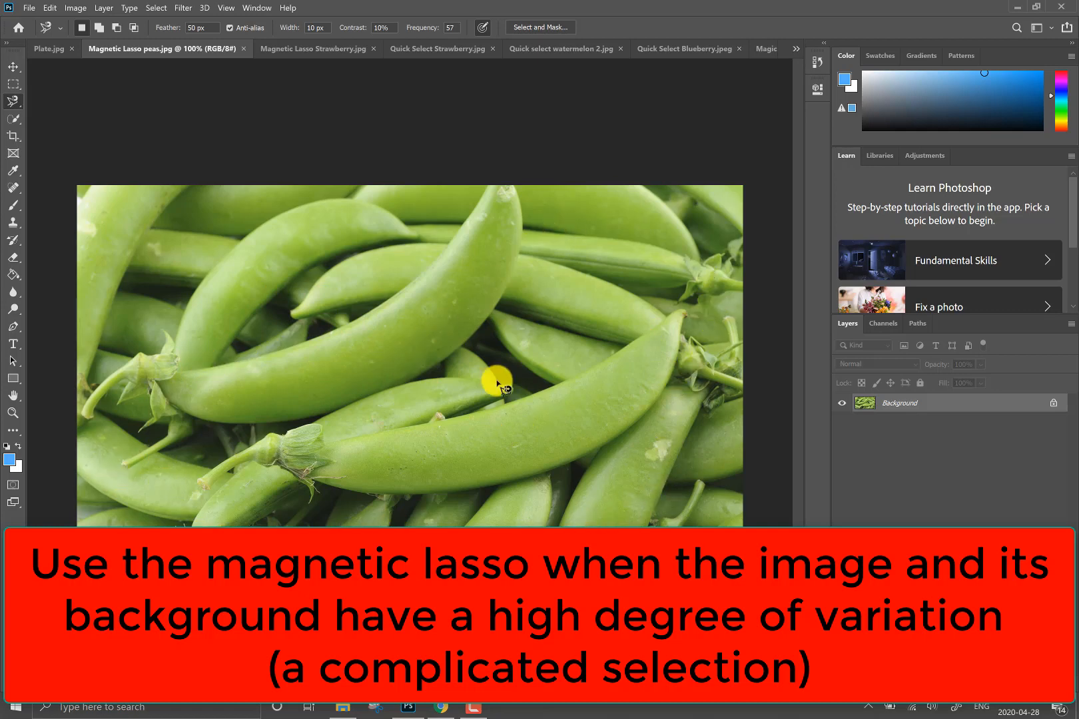
click(311, 52)
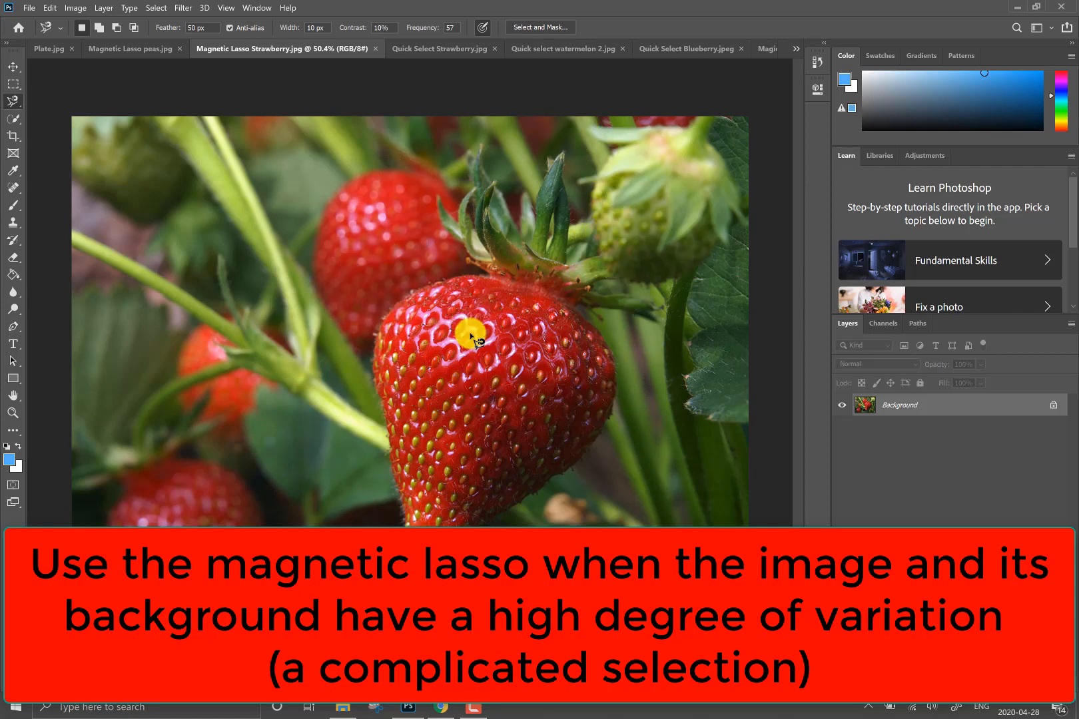
click(796, 49)
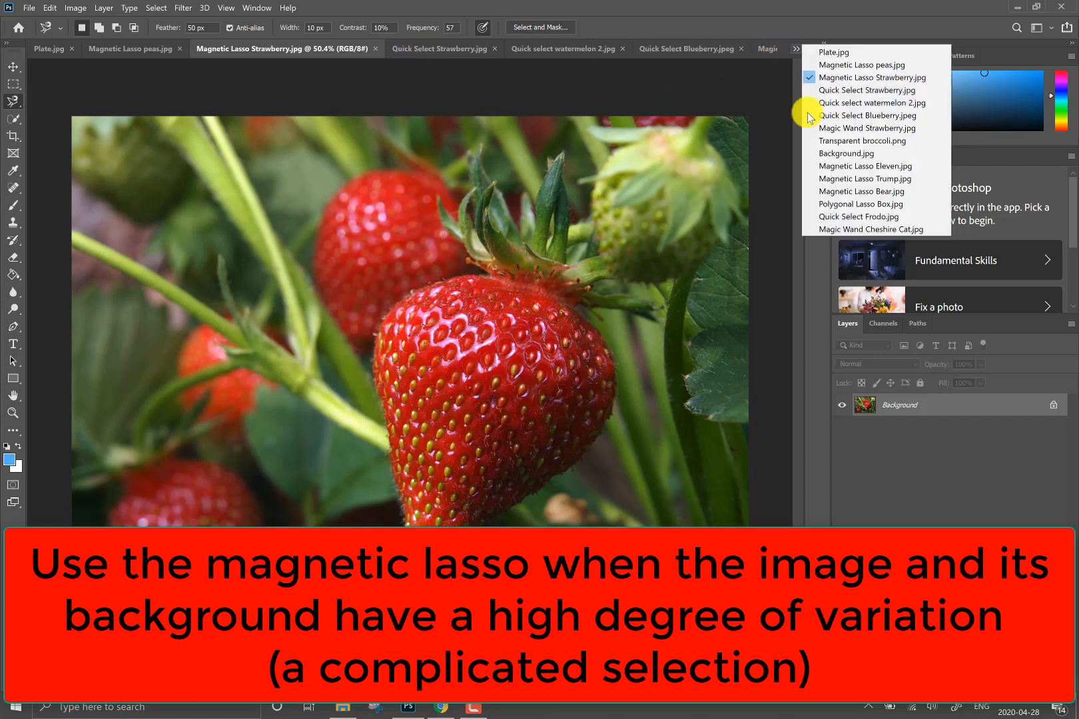
click(834, 166)
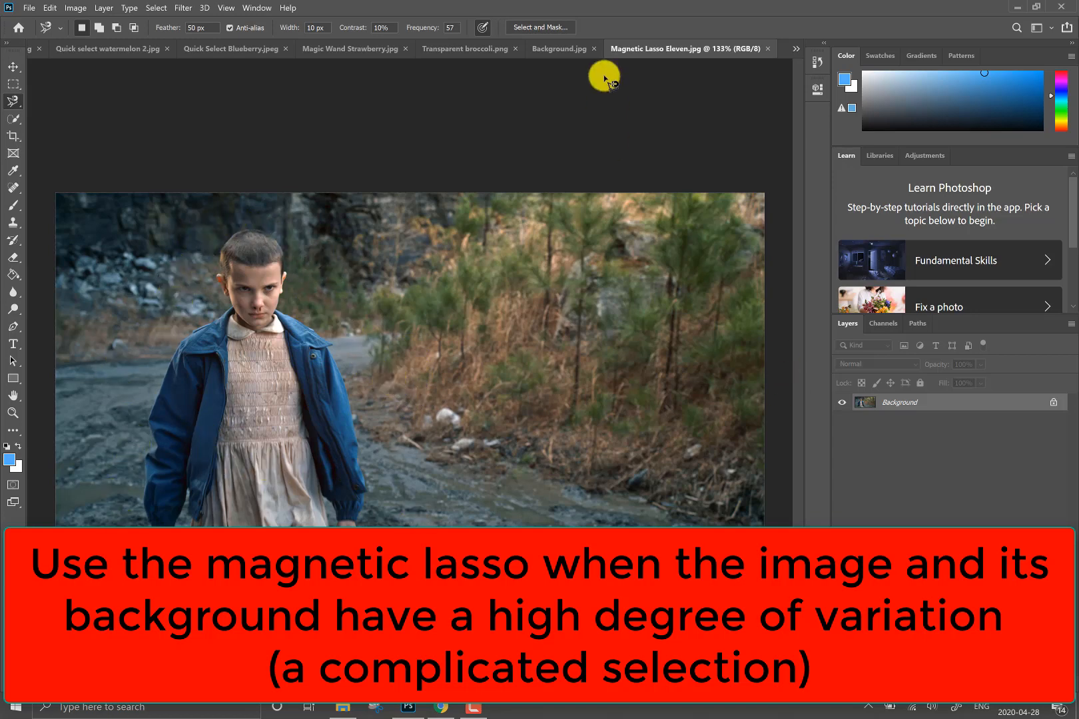
click(796, 50)
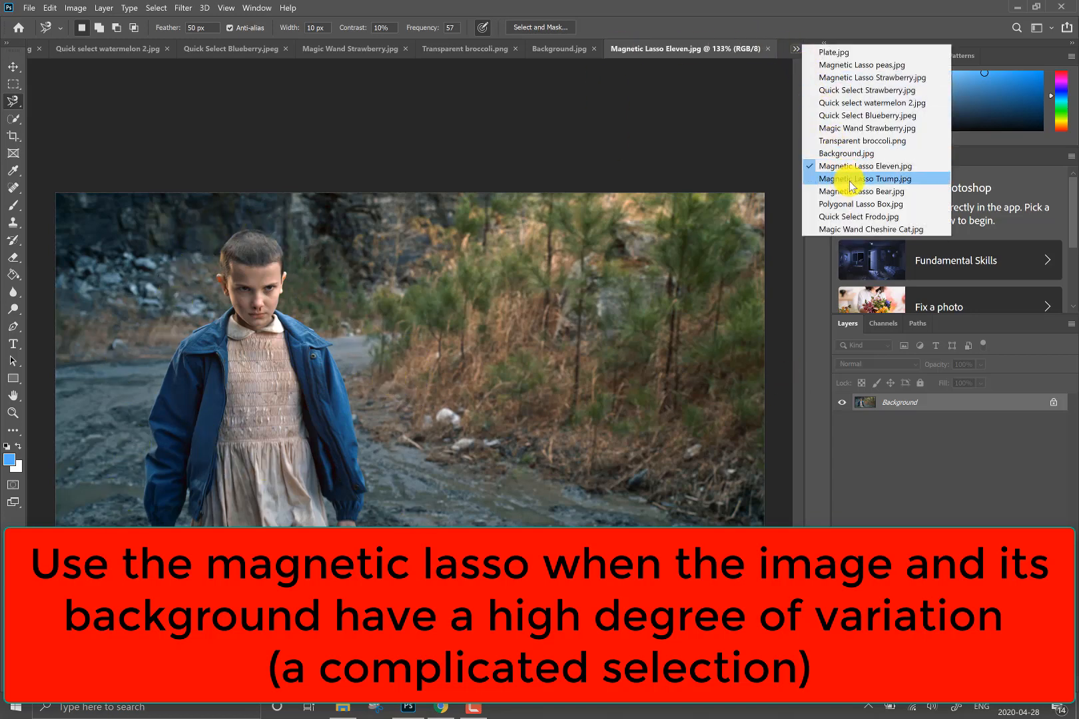
click(849, 180)
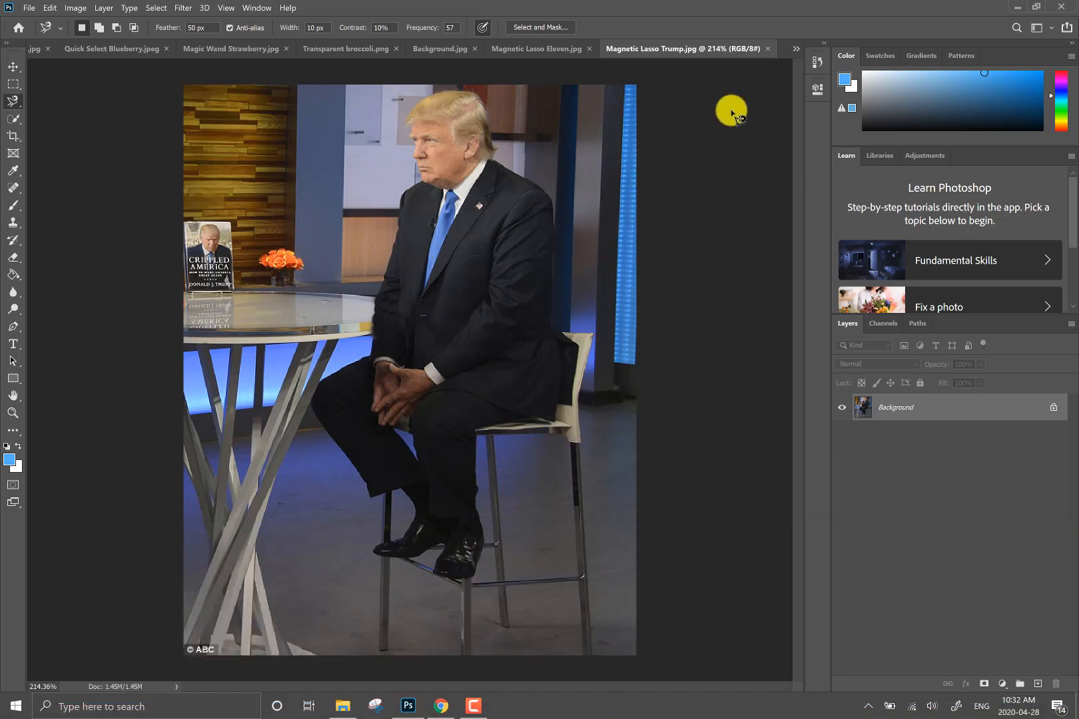
- Examine the images with simple backgrounds: Quick Select Blueberry.jpeg, Magic Wand Strawberry.jpg and Magic Wand Cheshire Cat.jpg
click(797, 51)
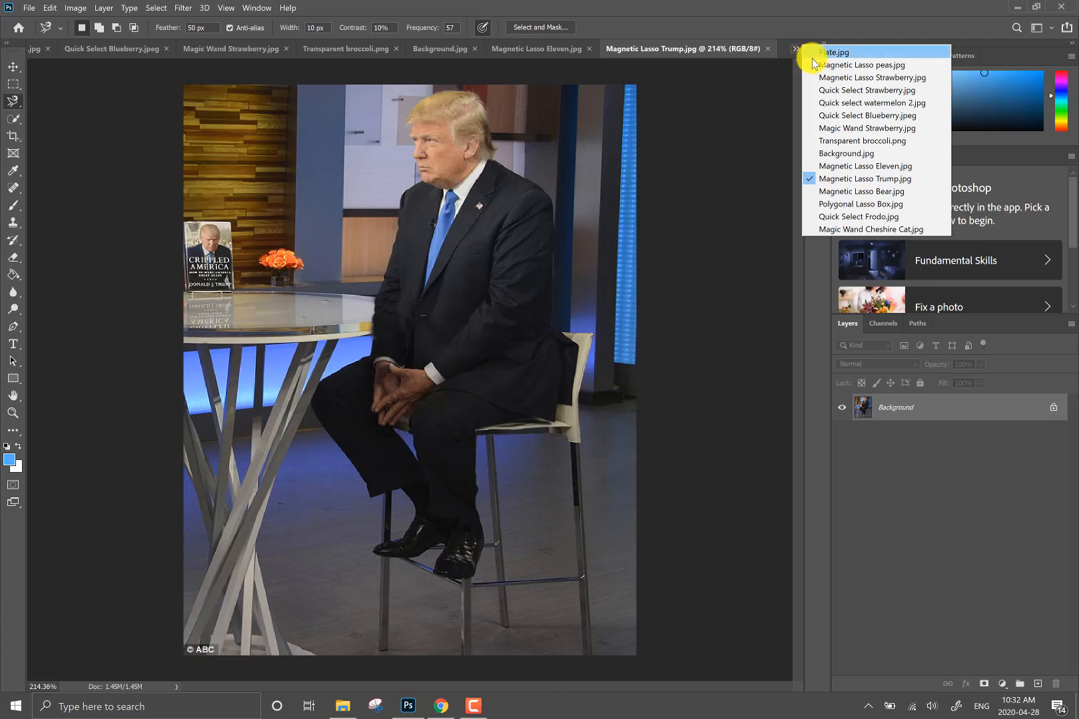
click(835, 116)
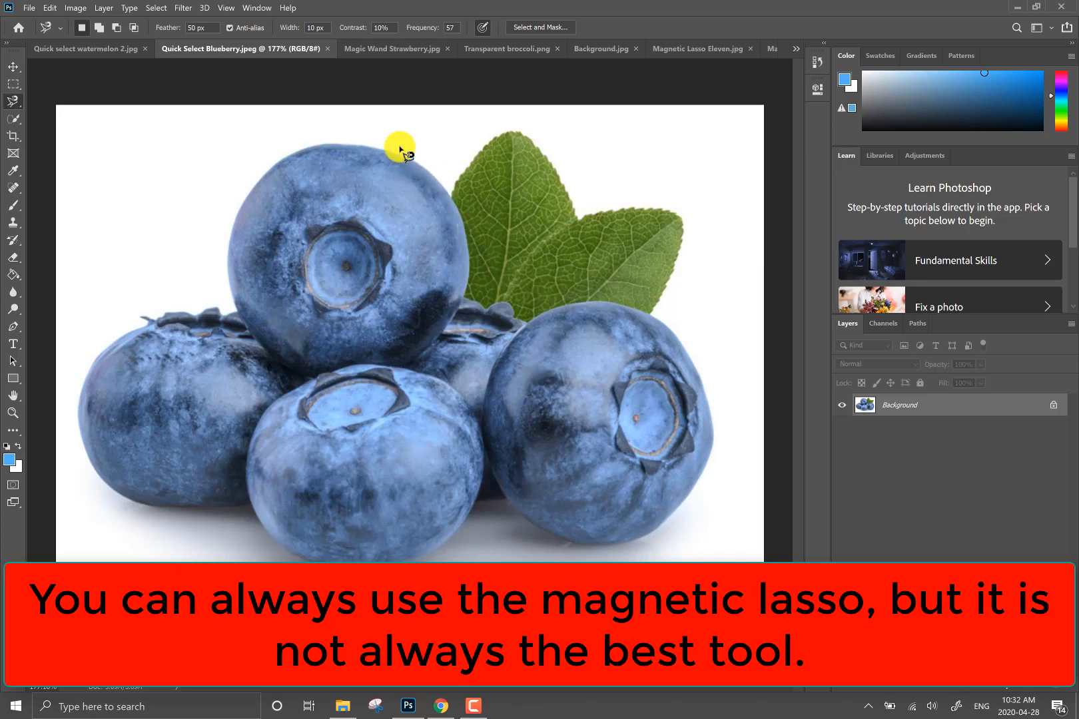
click(372, 50)
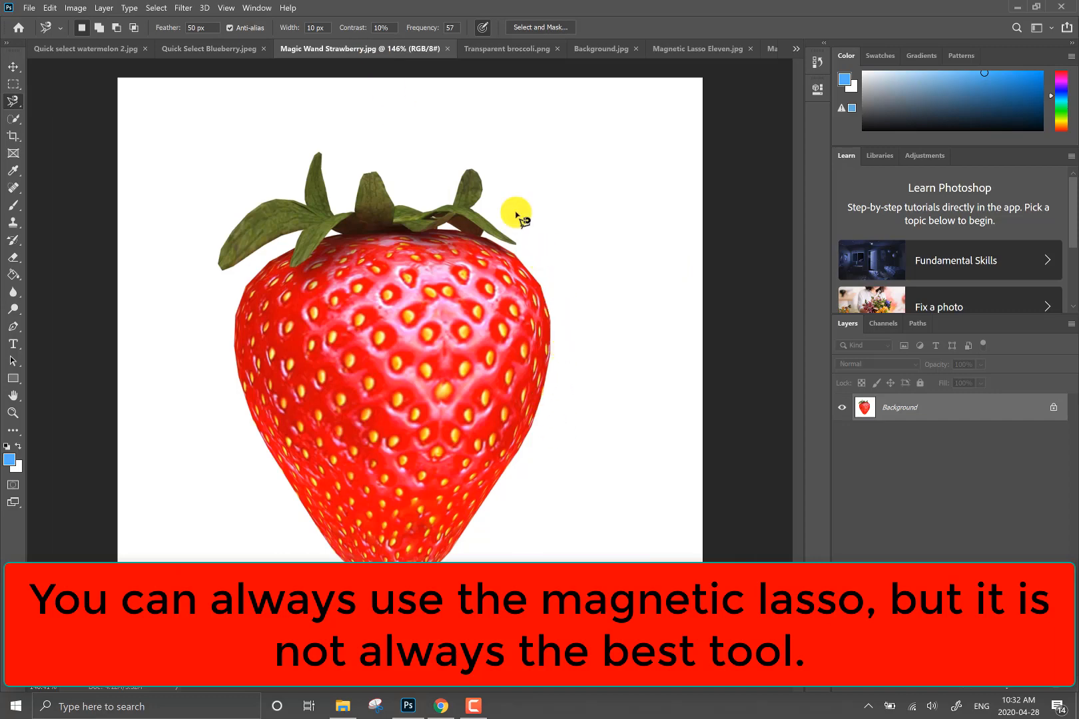
click(794, 48)
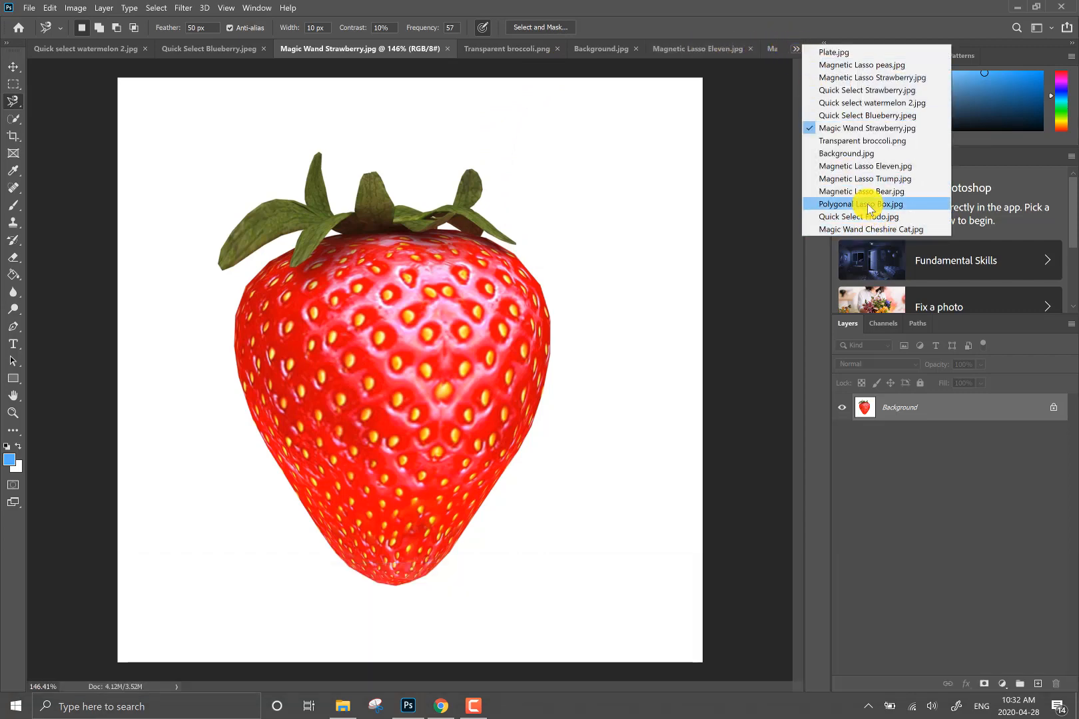
click(869, 229)
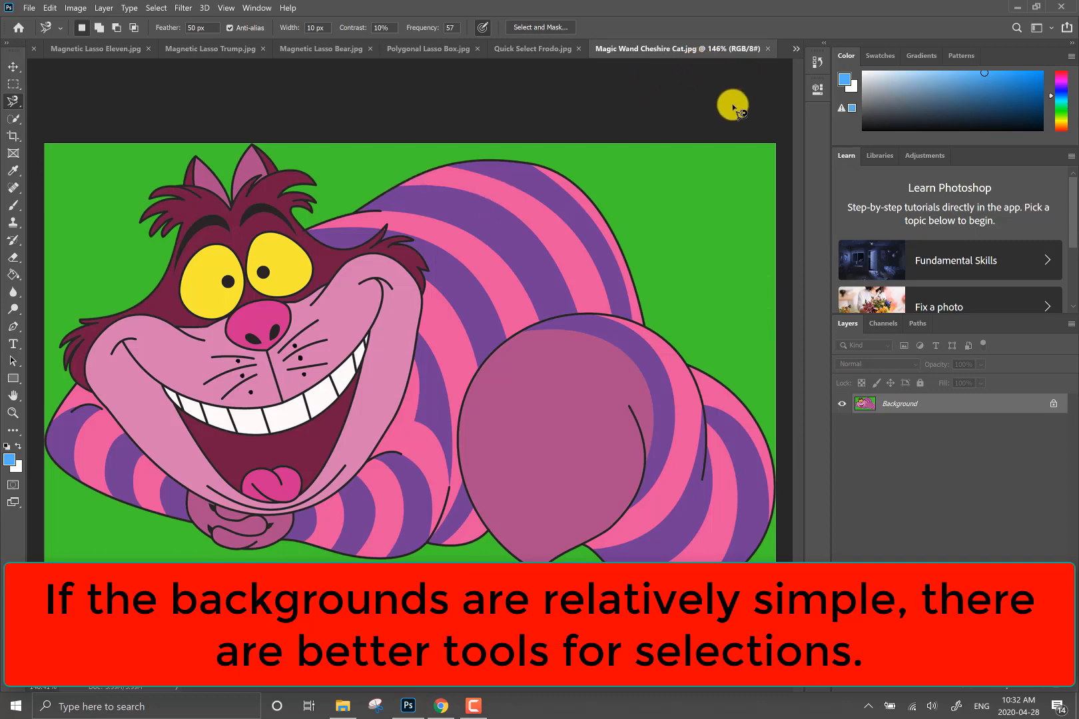
- Return to Magnetic Lasso Strawberry.jpg and inspect the large strawberry at closer and wider zoom levels
click(794, 51)
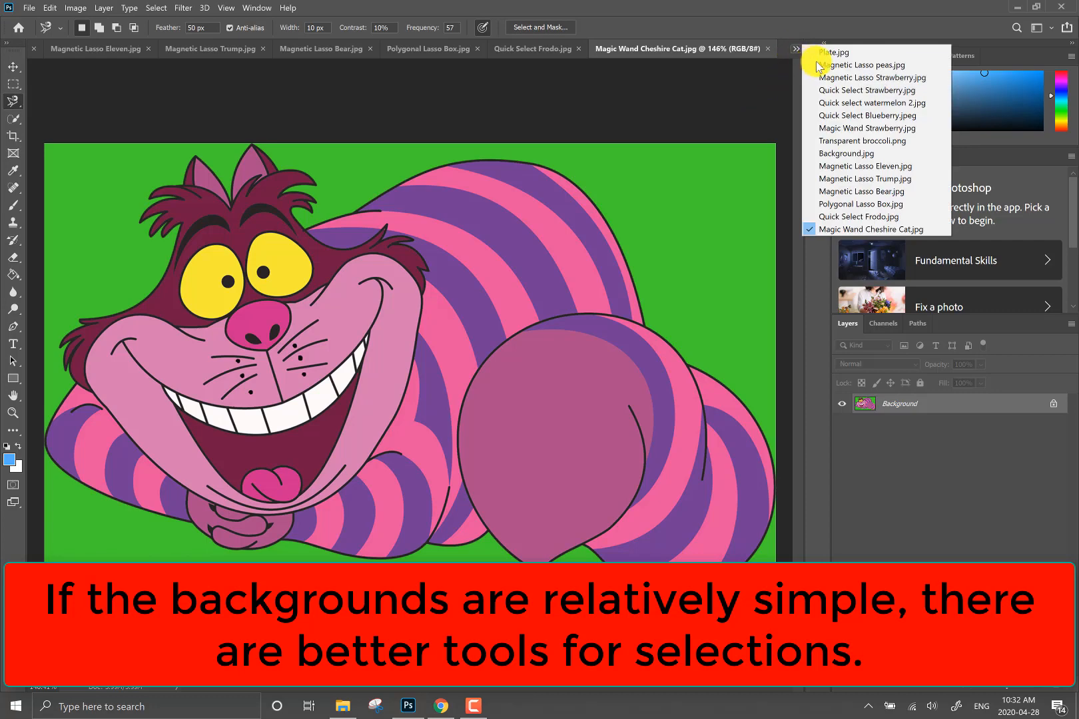
click(831, 78)
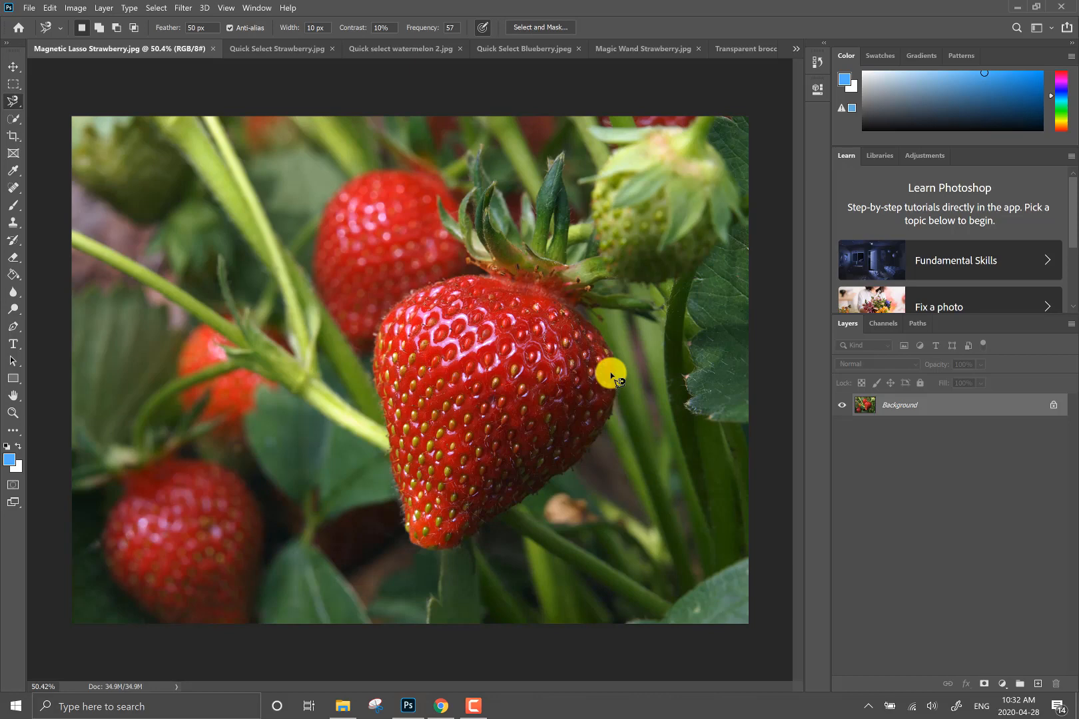
scroll(501, 392, up, 6)
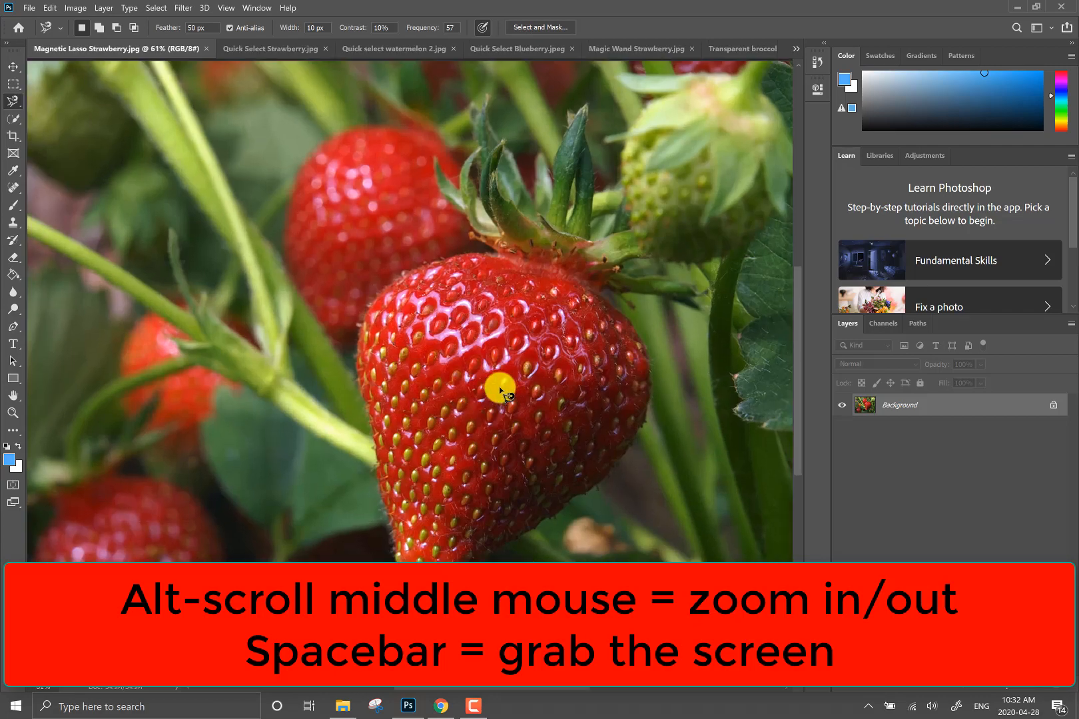
scroll(483, 402, down, 3)
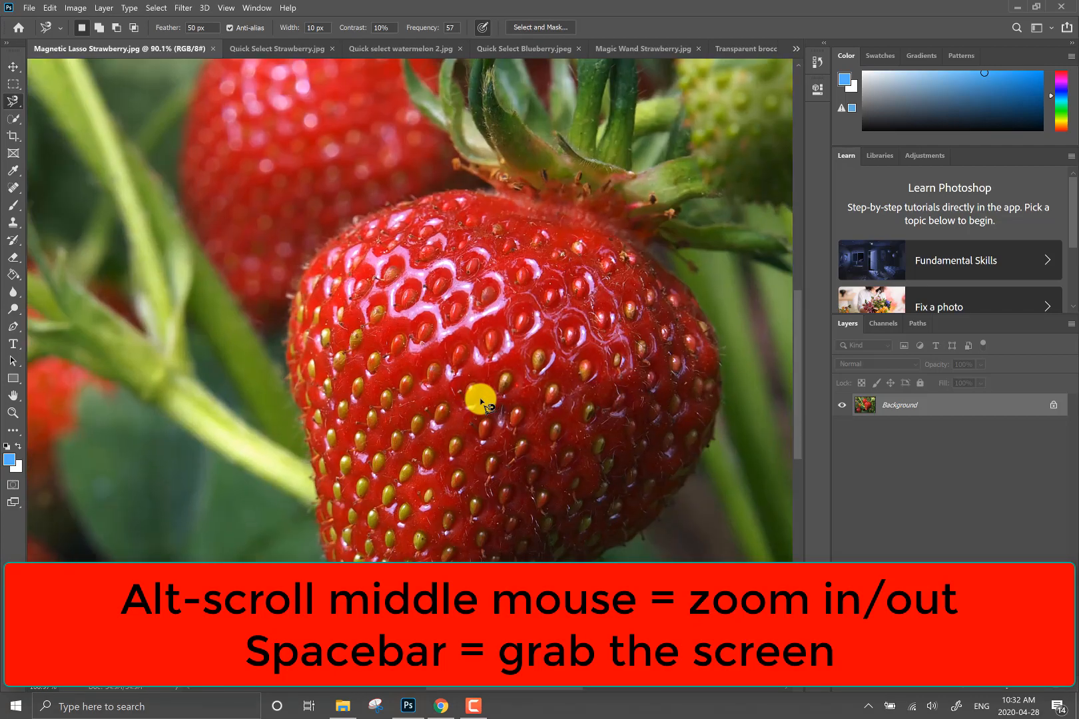
scroll(478, 400, up, 2)
scroll(479, 400, down, 6)
scroll(483, 409, up, 1)
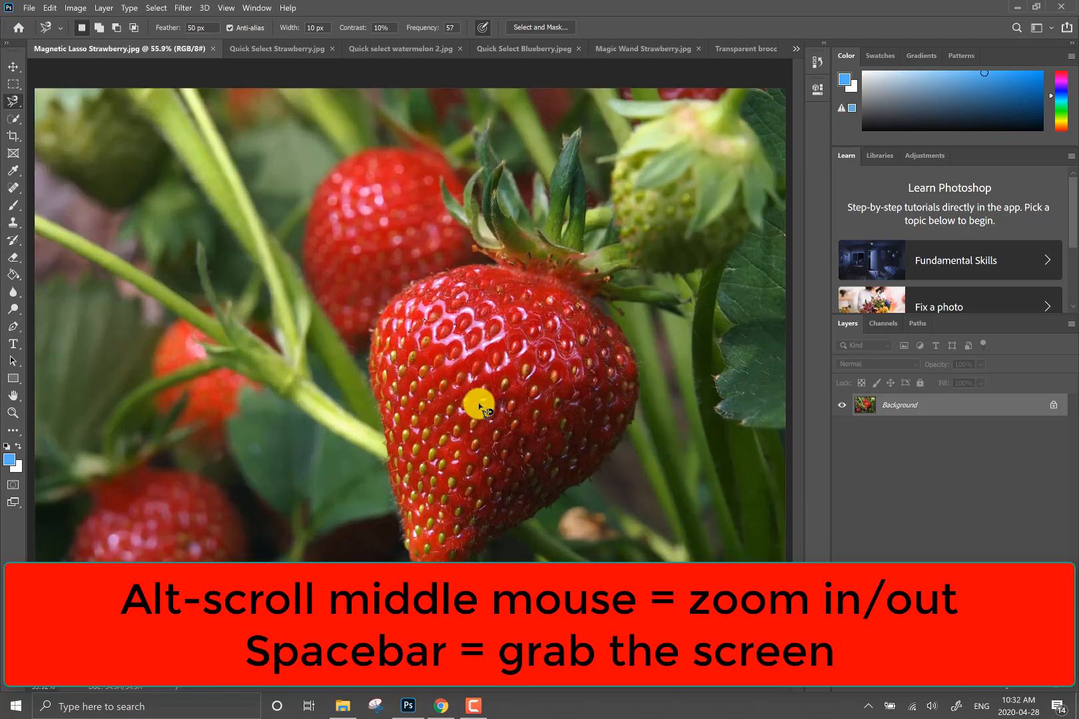
- Examine the strawberry photo at several magnifications, from the whole image down to pixel detail at the large berry's upper edge
scroll(481, 407, down, 1)
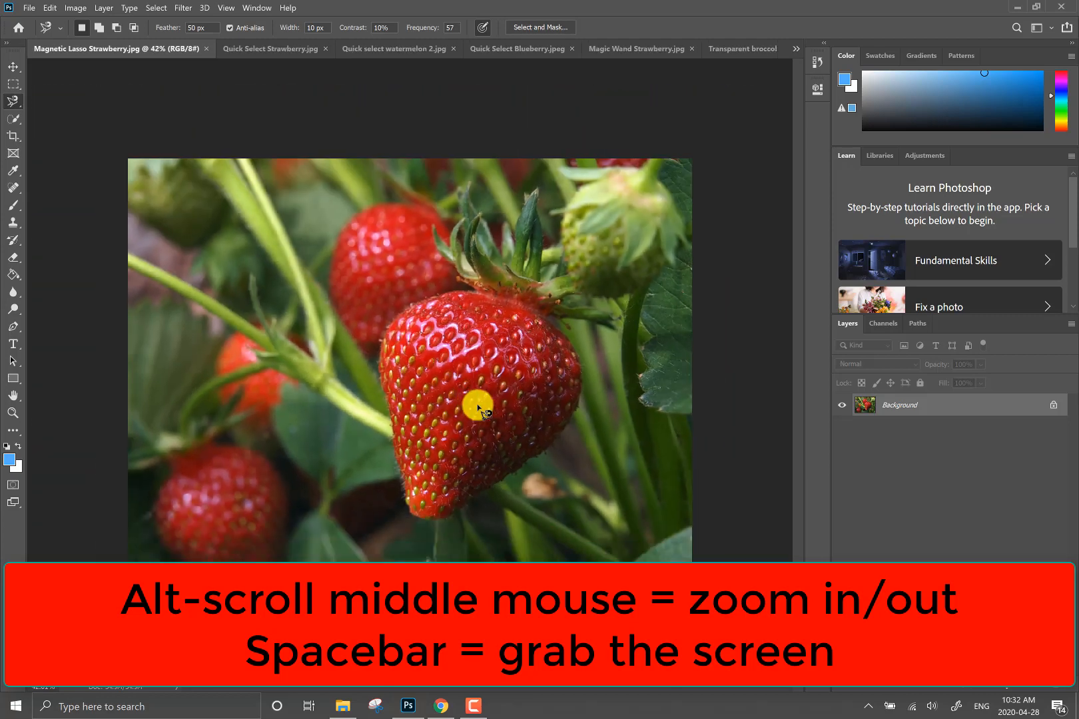
scroll(479, 406, down, 5)
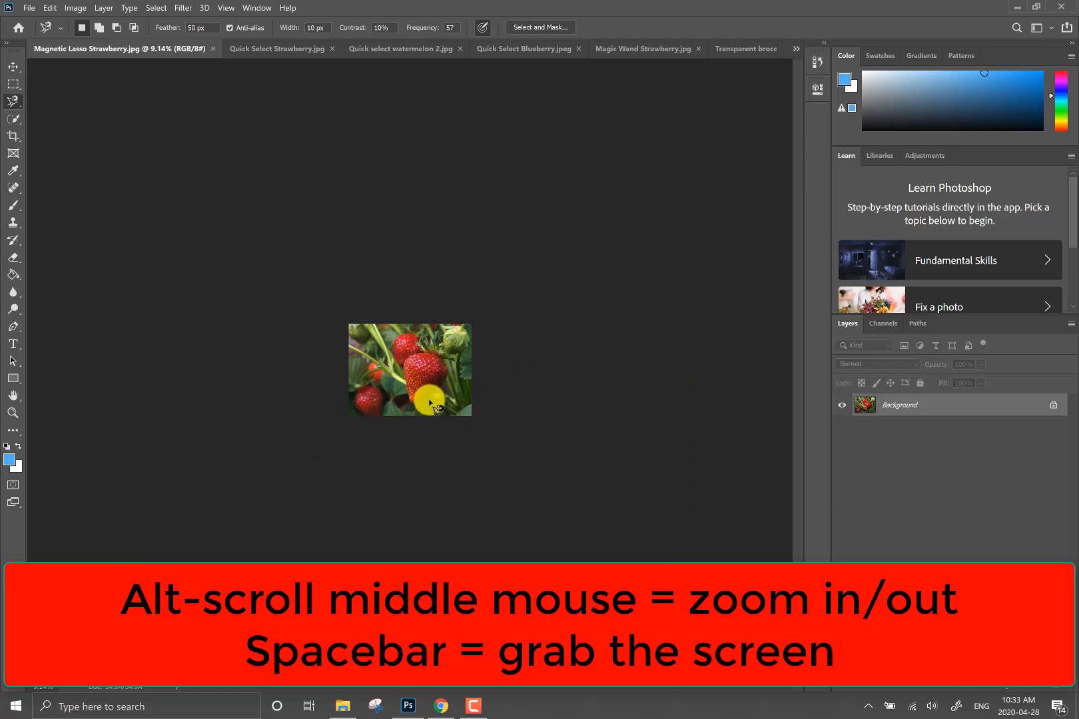
scroll(413, 346, up, 1)
scroll(458, 338, up, 10)
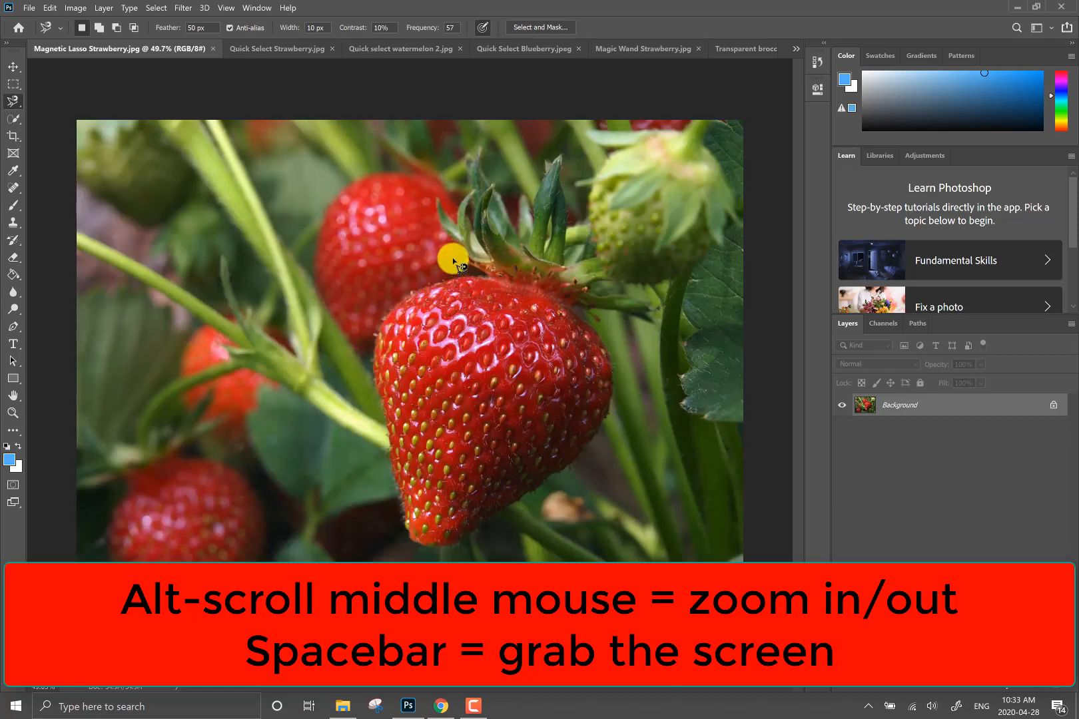
scroll(477, 317, up, 3)
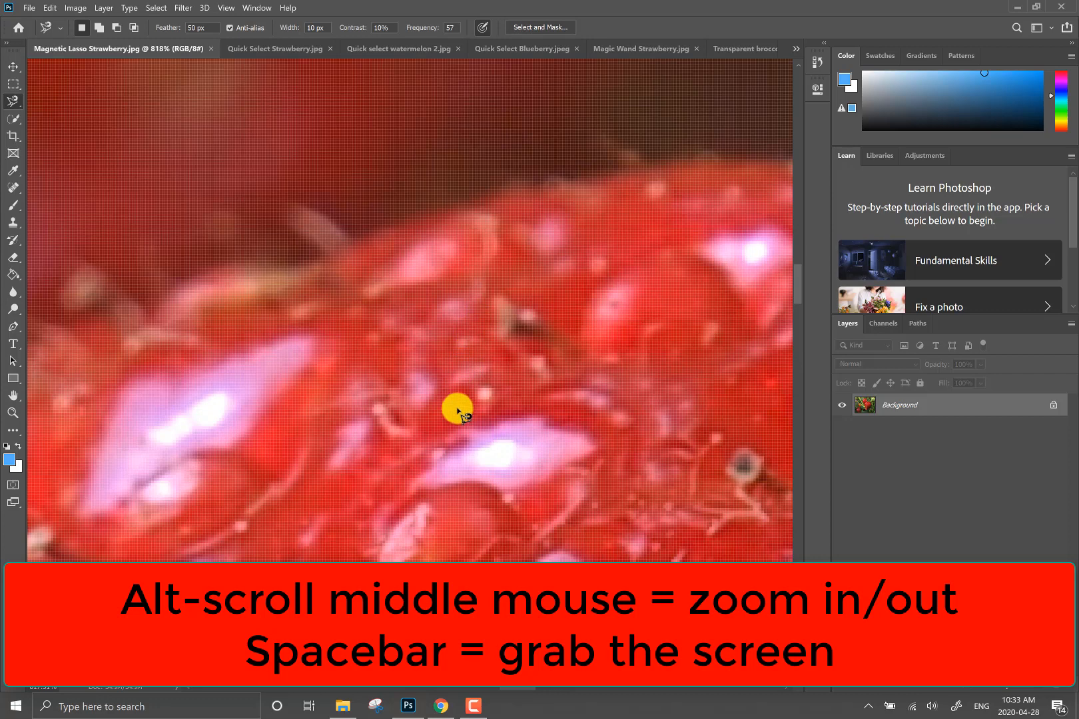
scroll(478, 434, down, 1)
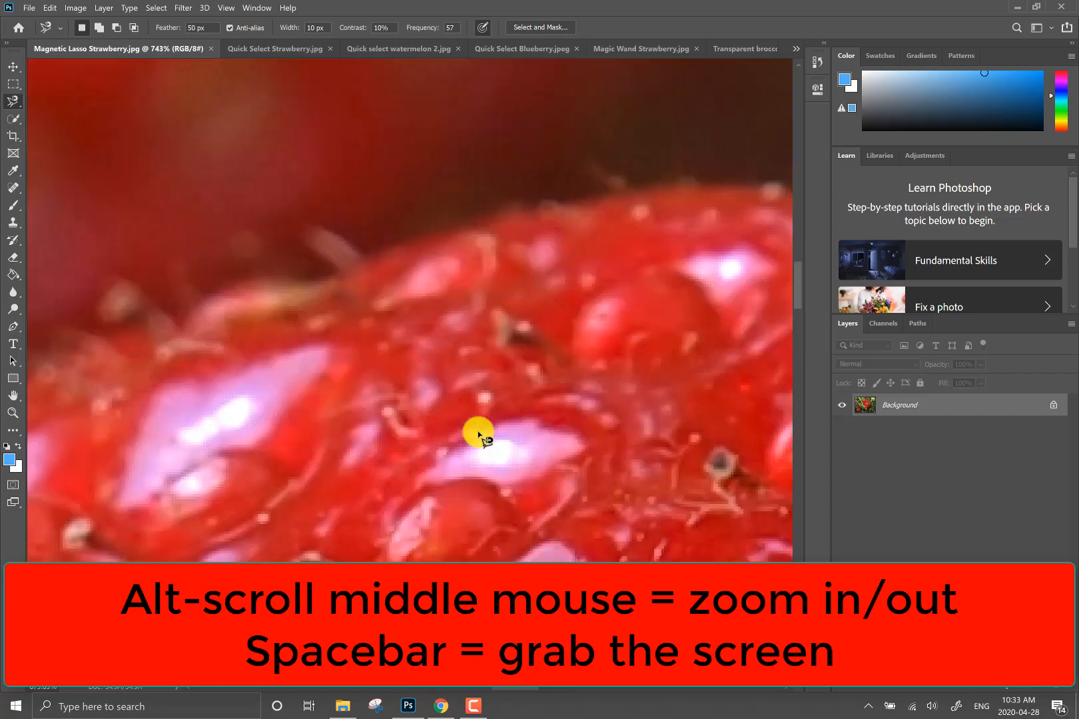
scroll(478, 435, down, 9)
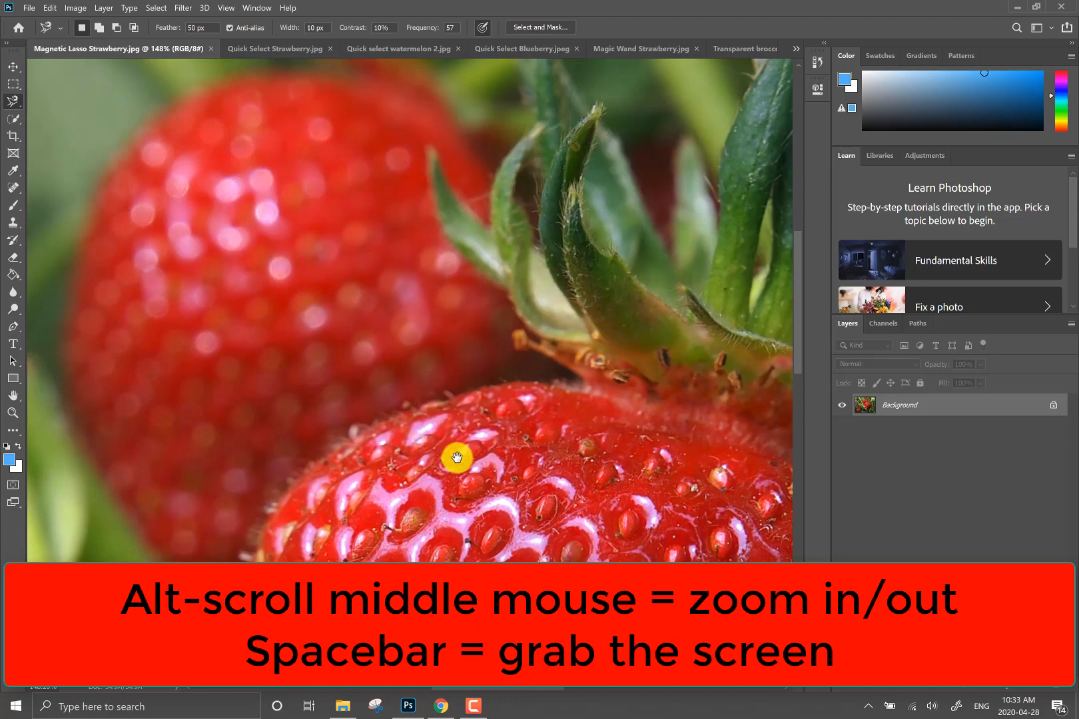
- Examine the large strawberry's leaves, left edge and body up close, ending with the whole berry framed down to its tip
drag(480, 484, 284, 255)
drag(345, 457, 530, 265)
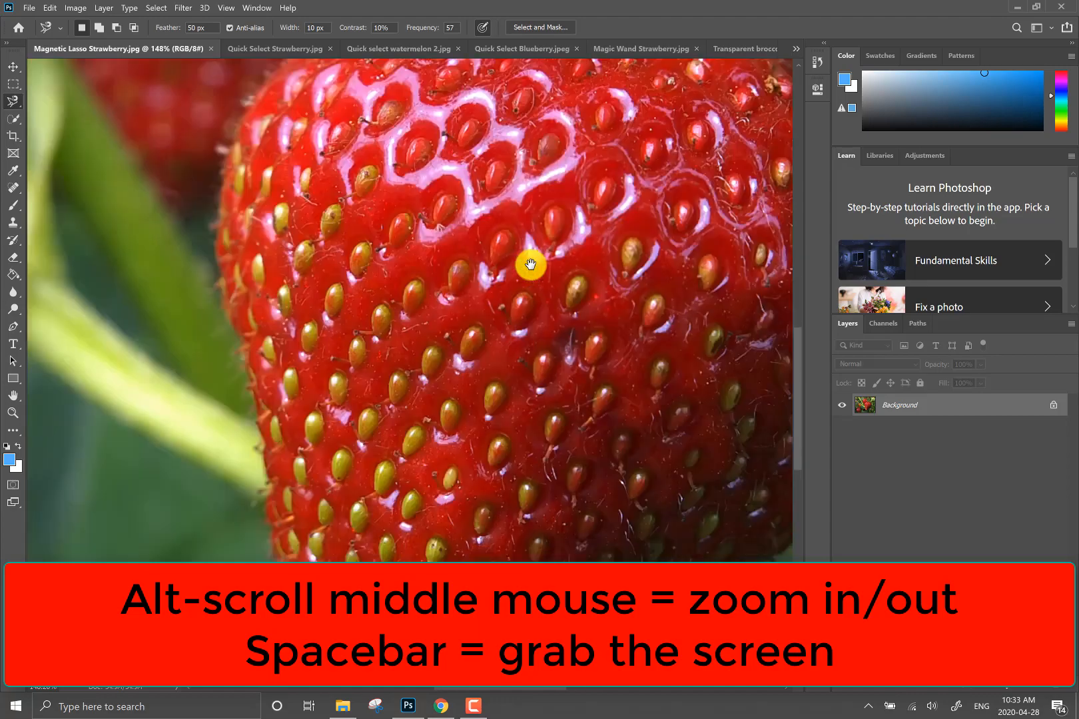
drag(496, 530, 477, 285)
drag(488, 207, 441, 522)
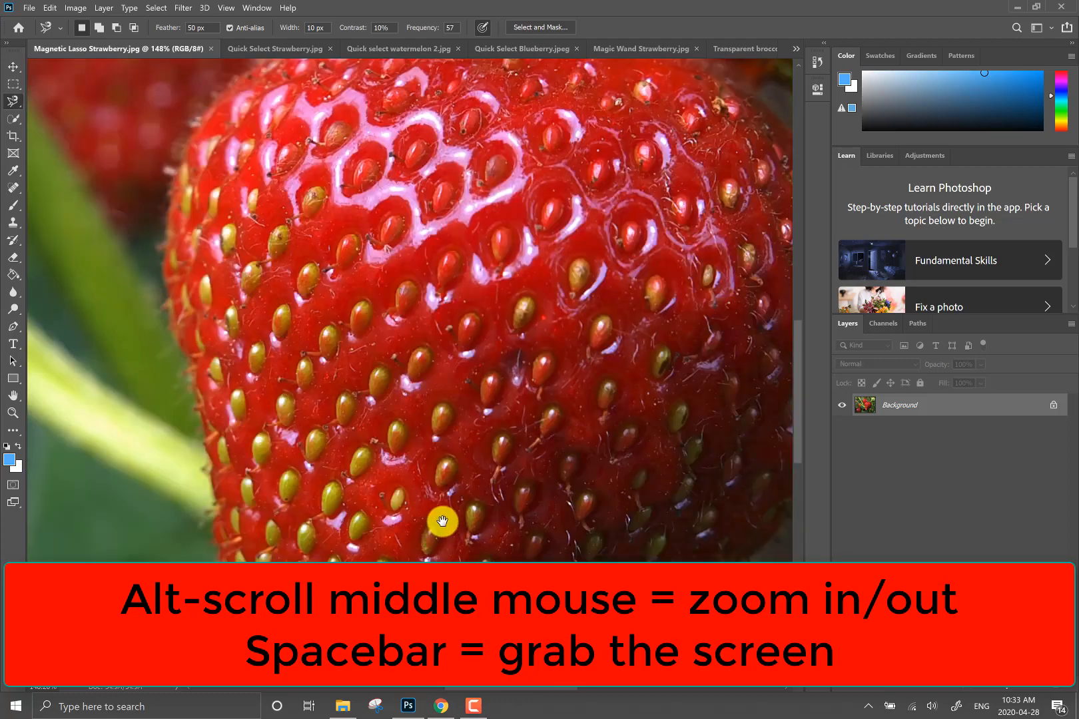
drag(282, 221, 511, 354)
drag(556, 250, 315, 248)
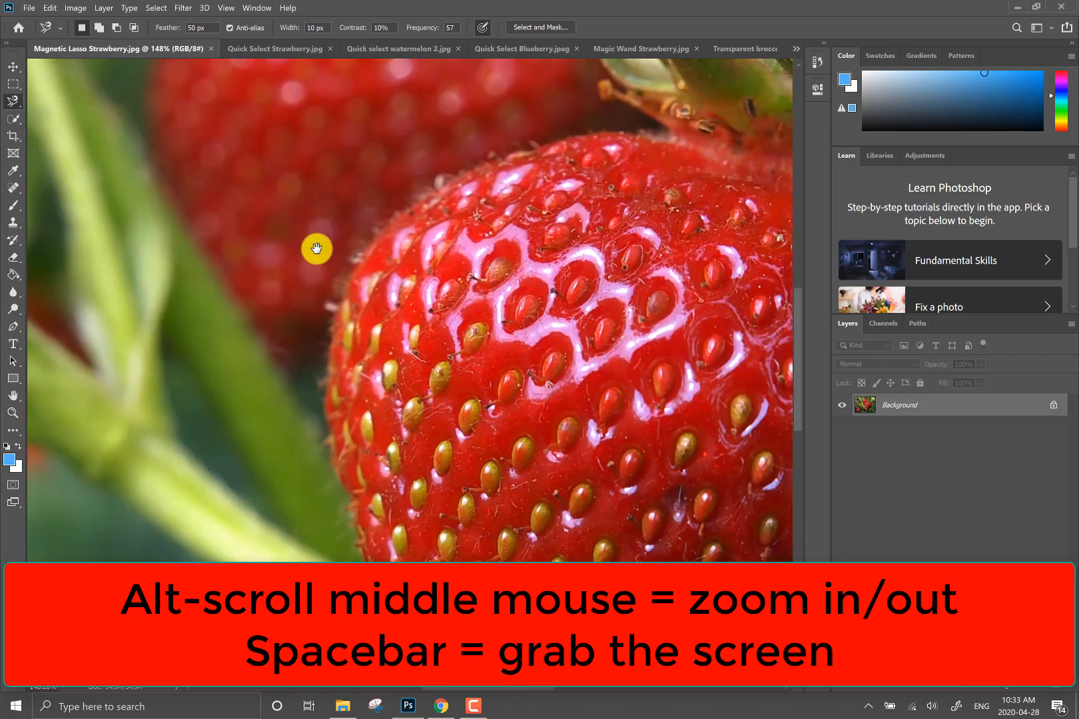
drag(424, 316, 392, 315)
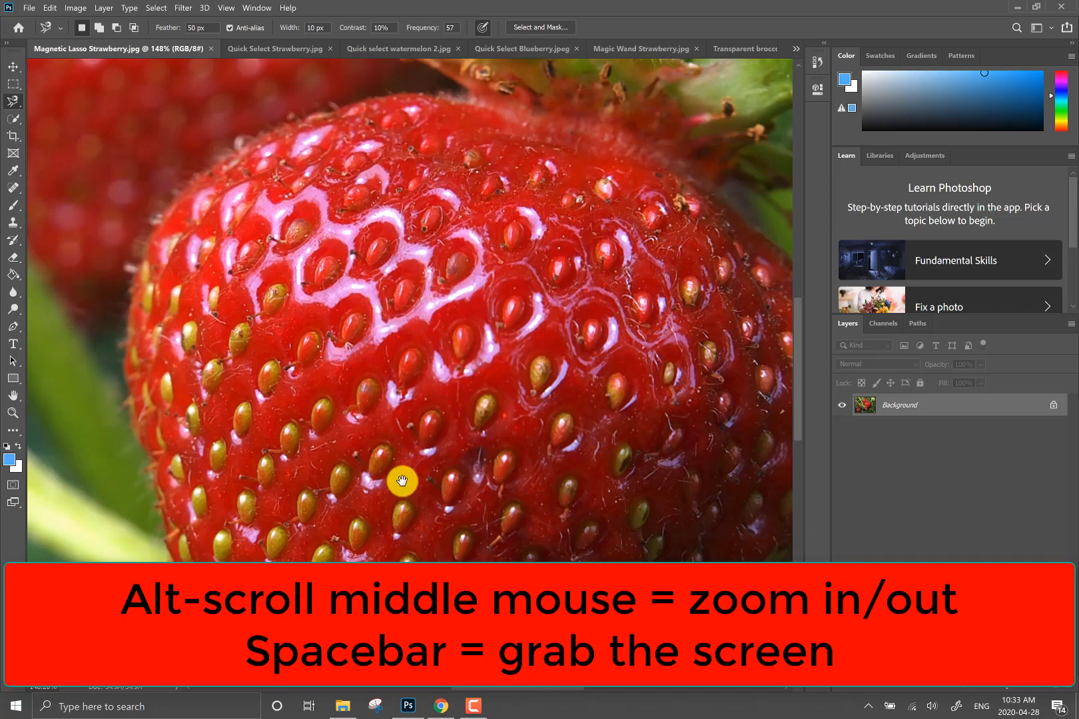
scroll(391, 447, down, 2)
scroll(395, 453, down, 1)
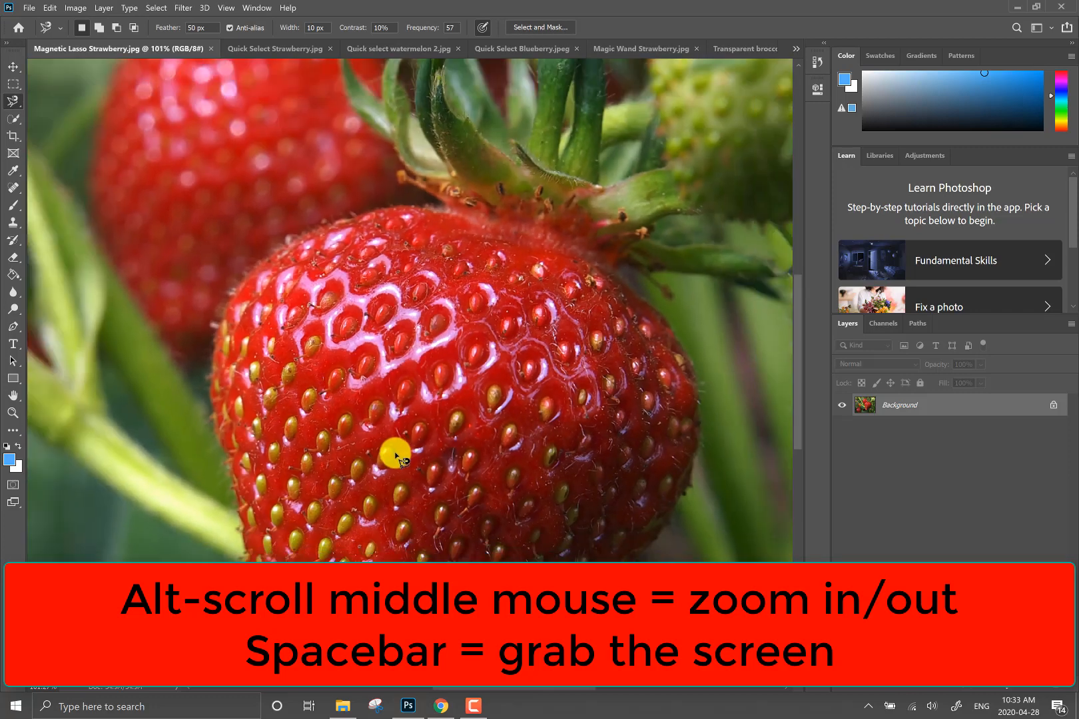
scroll(421, 461, down, 1)
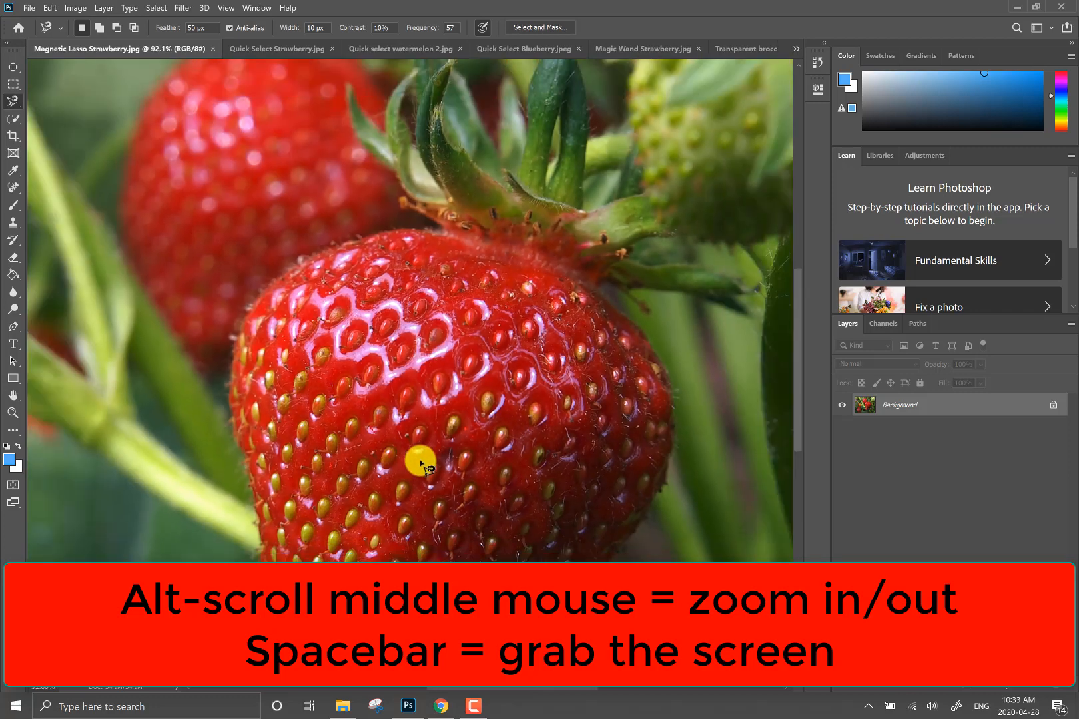
scroll(417, 466, up, 1)
scroll(405, 477, up, 1)
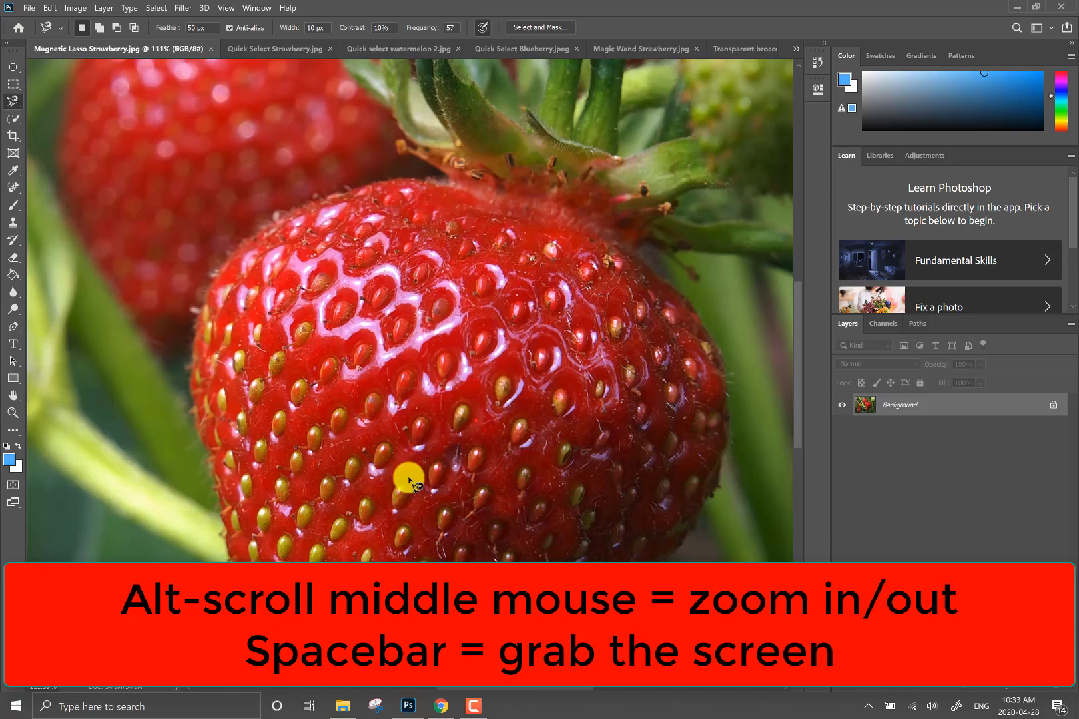
scroll(403, 483, down, 1)
drag(378, 511, 395, 434)
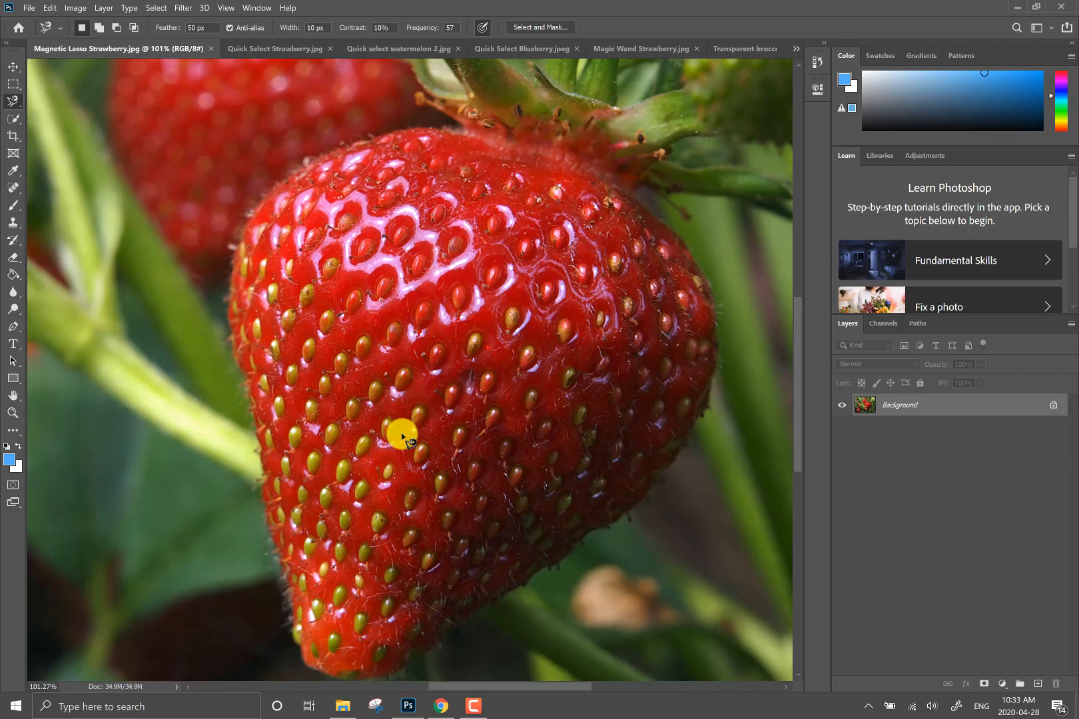
- Choose the Magnetic Lasso Tool and set its feather to 0 px
right_click(14, 105)
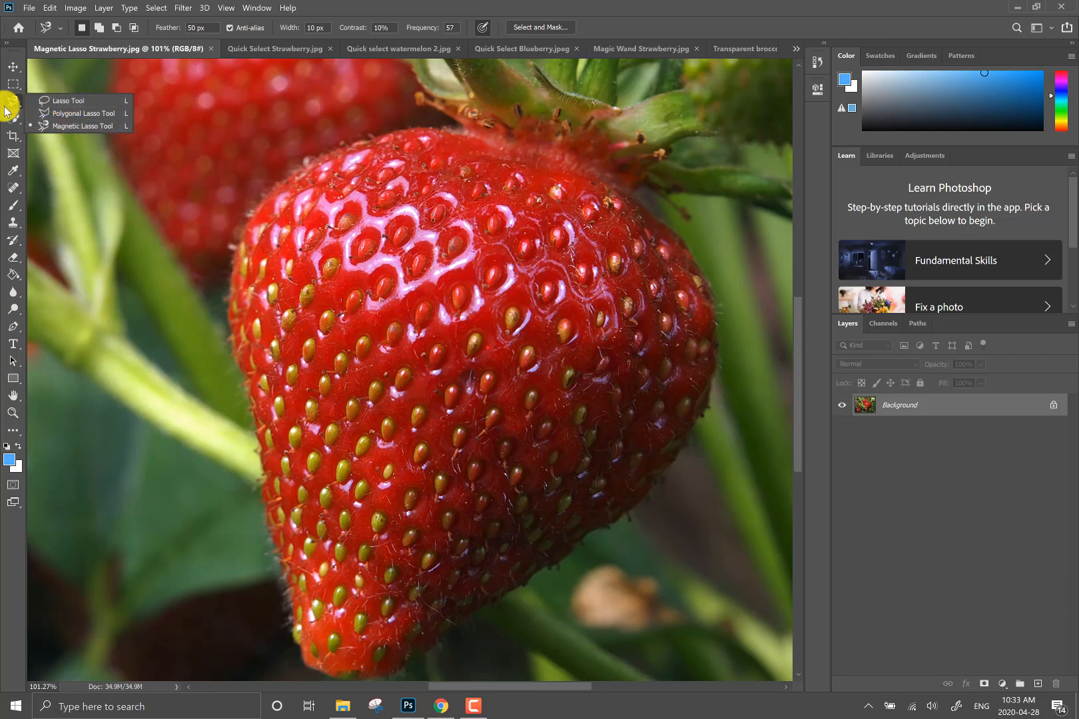
click(72, 124)
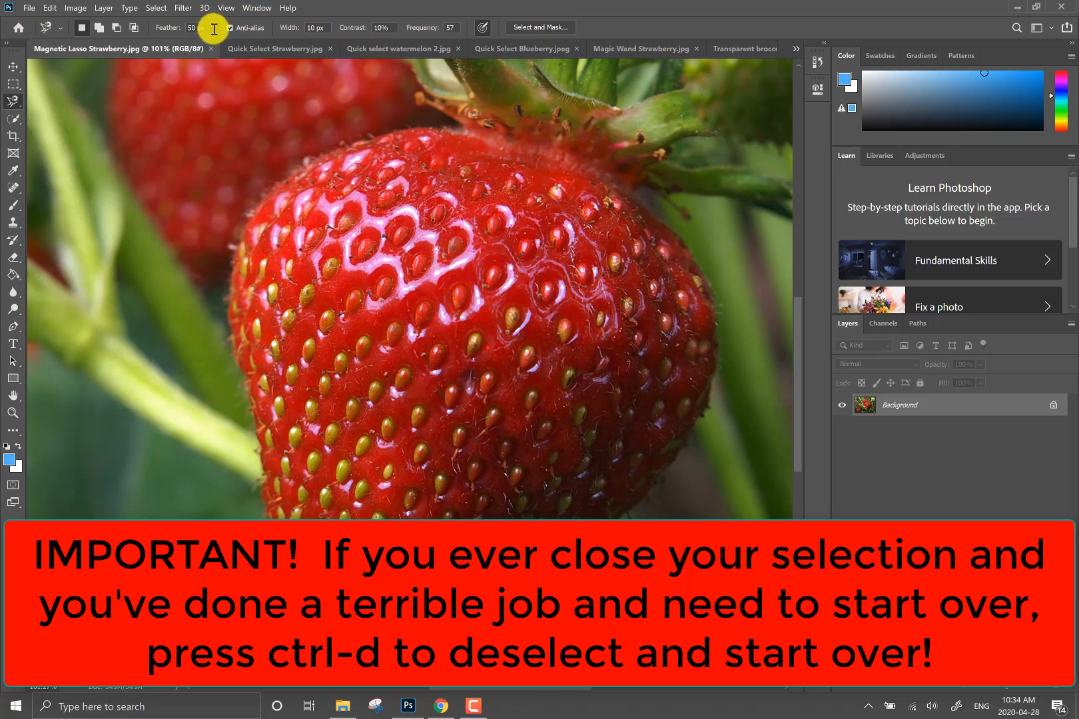
click(175, 28)
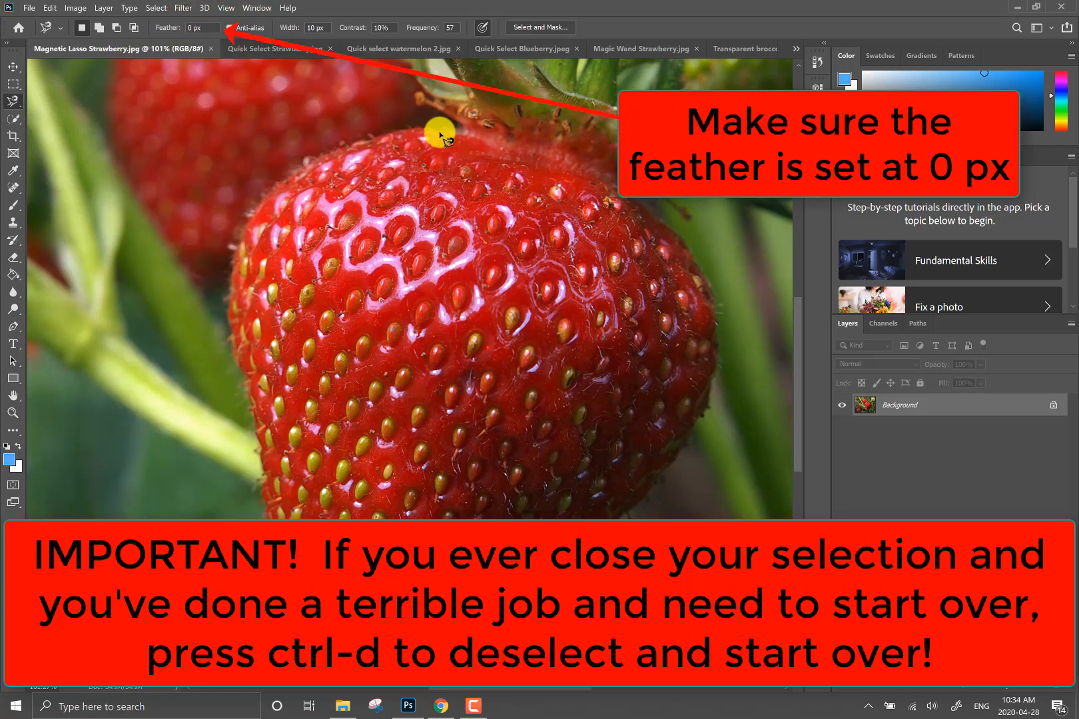
- Trace the large strawberry from its upper edge down the left side and around the tip, removing stray anchor points beyond the lower-right edge
click(416, 127)
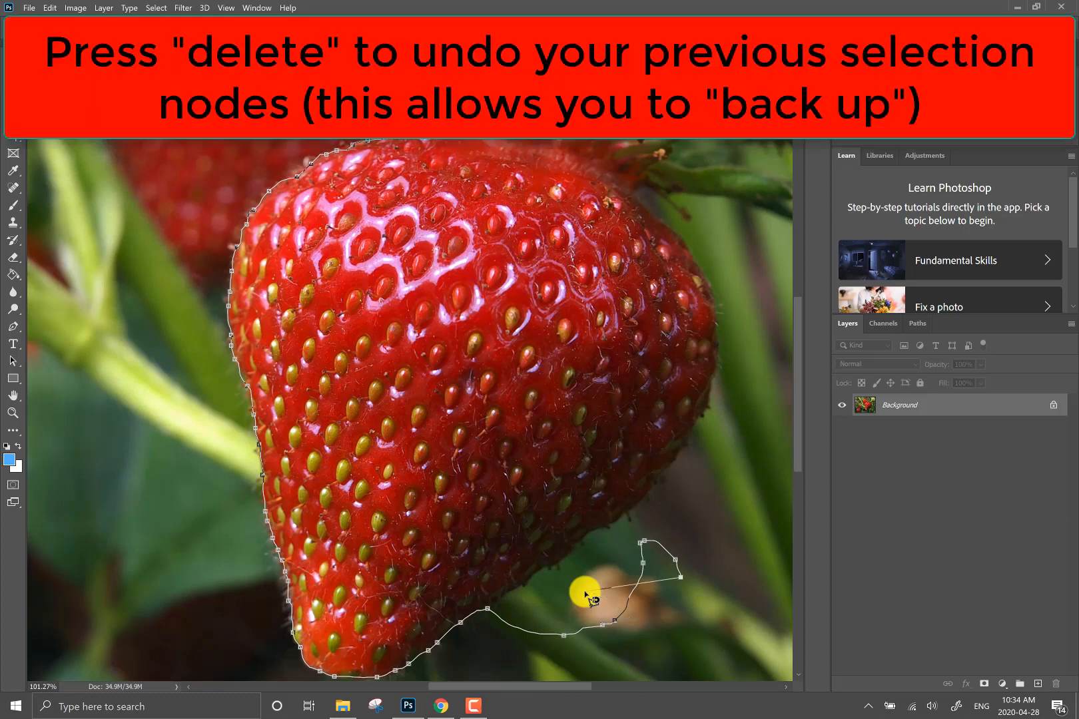
key(Delete)
key(Delete)
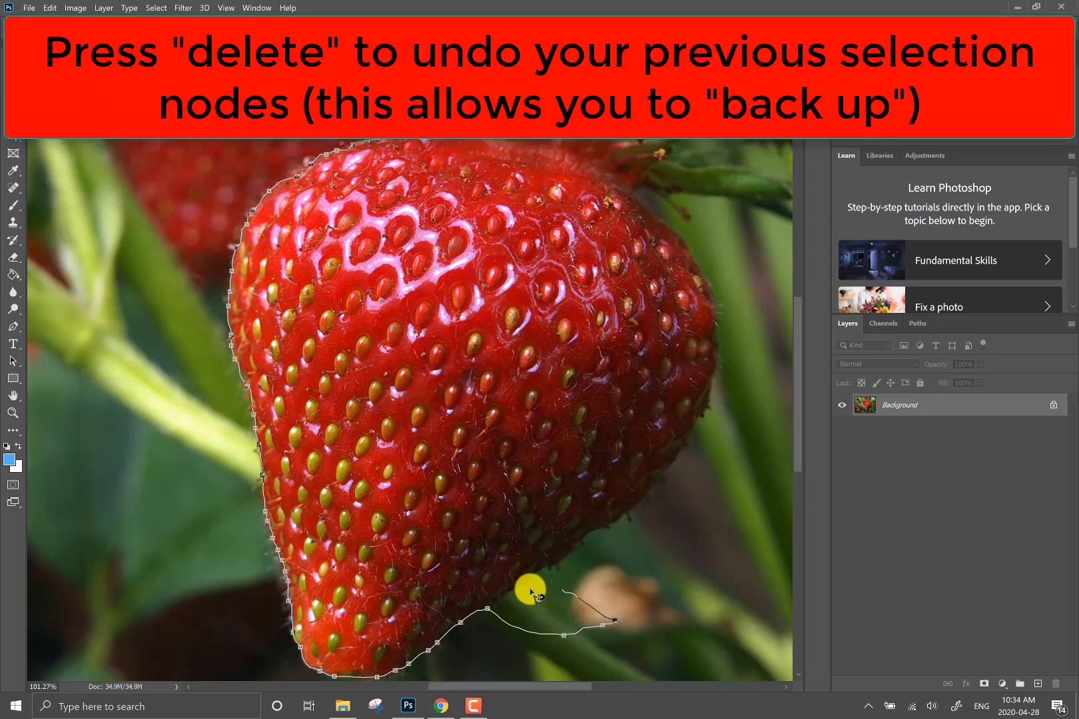
key(Delete)
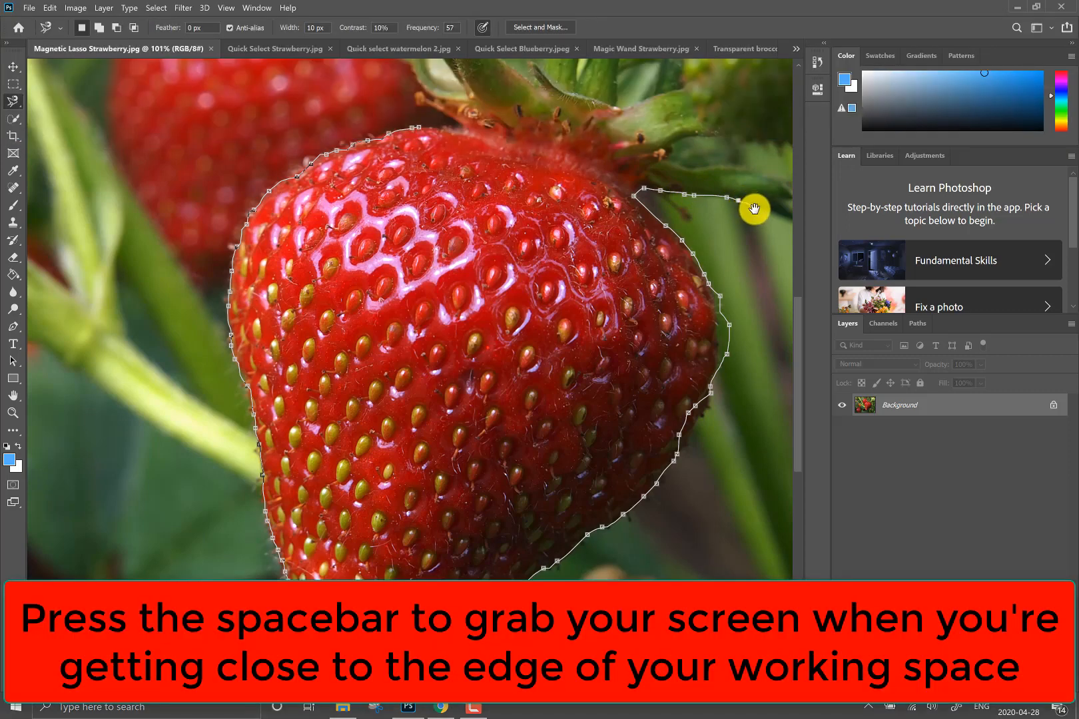
- Continue the Magnetic Lasso outline around the green leaves, placing manual anchor points at the leaf tips, and close the selection at its start
mouse_move(754, 224)
mouse_down()
mouse_move(650, 346)
mouse_move(556, 406)
mouse_move(561, 462)
mouse_up()
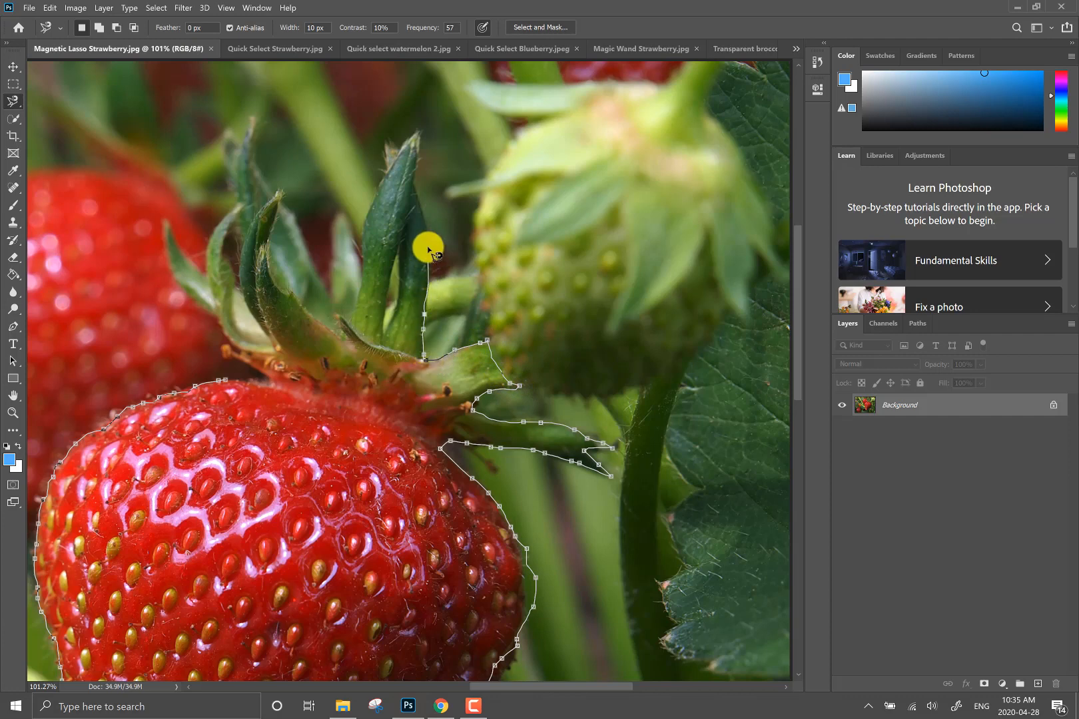
click(419, 132)
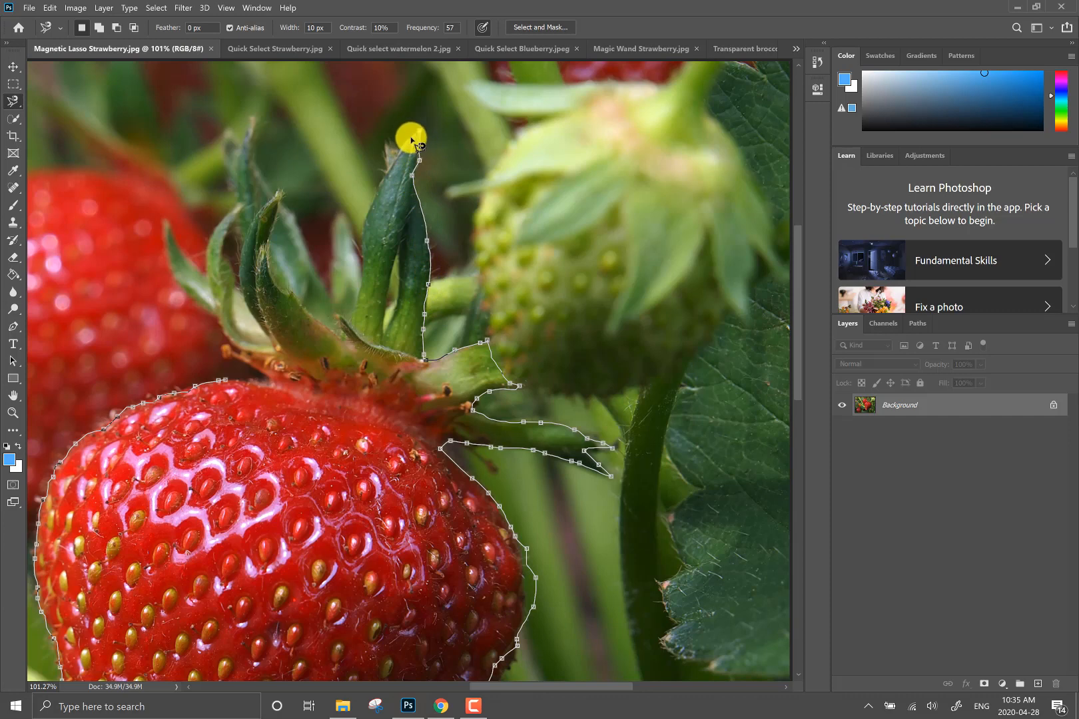
click(384, 138)
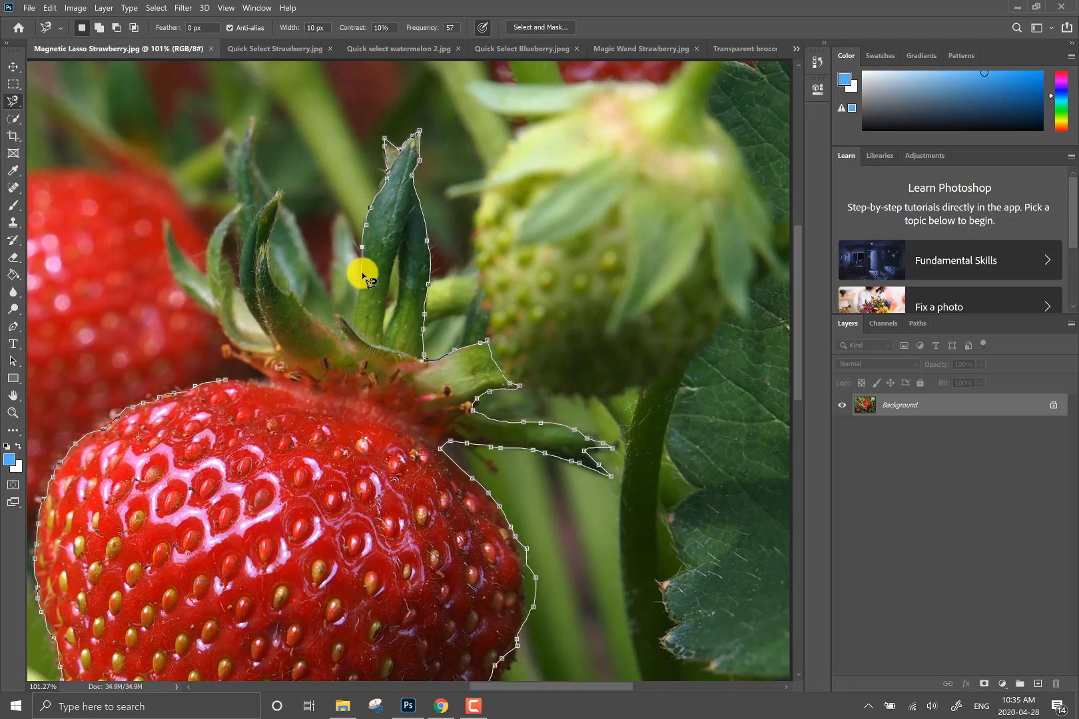
click(336, 213)
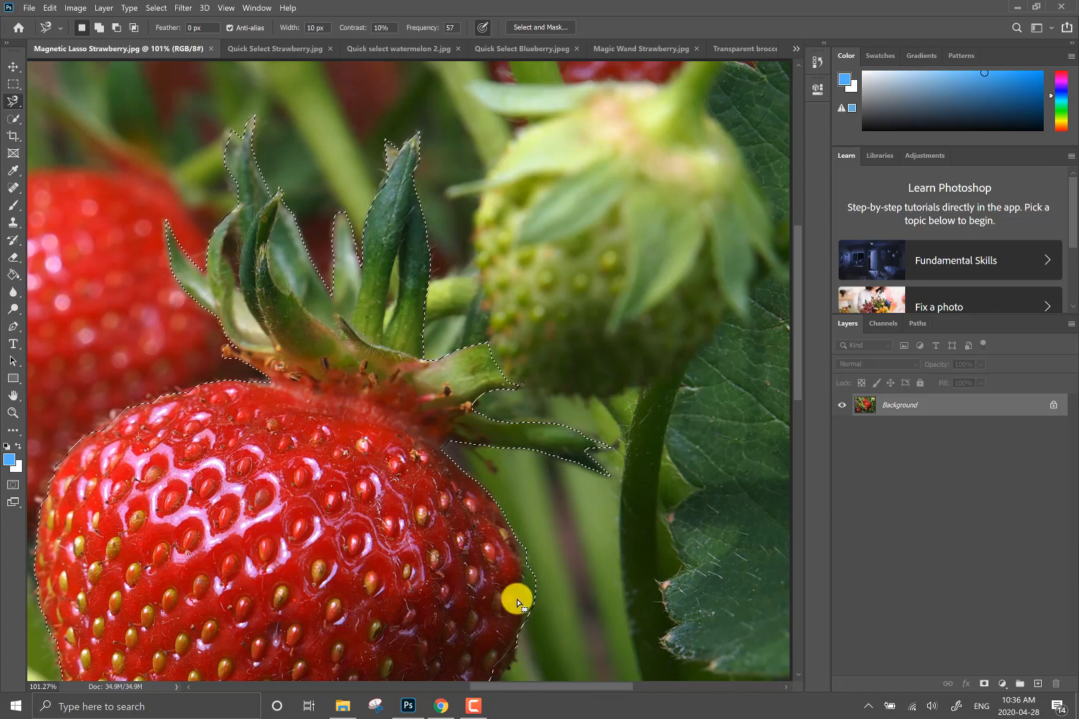
- Subtract the excess green background along the strawberry's right edge from the selection with the Magnetic Lasso
drag(523, 616, 443, 354)
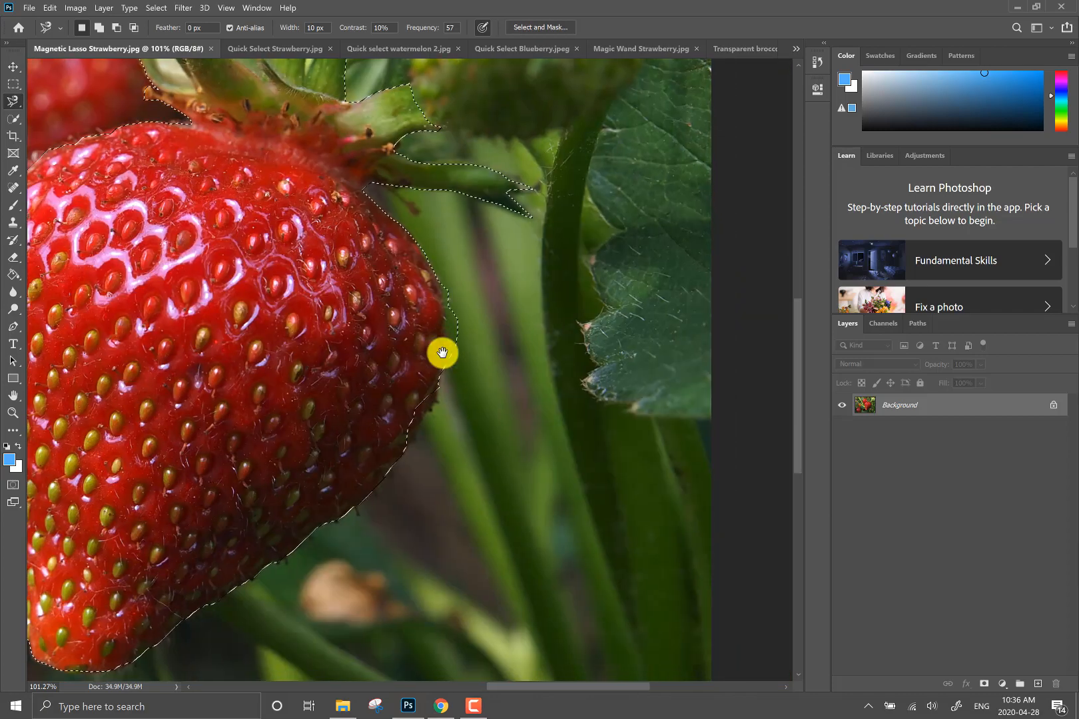
scroll(456, 319, up, 3)
scroll(456, 318, up, 5)
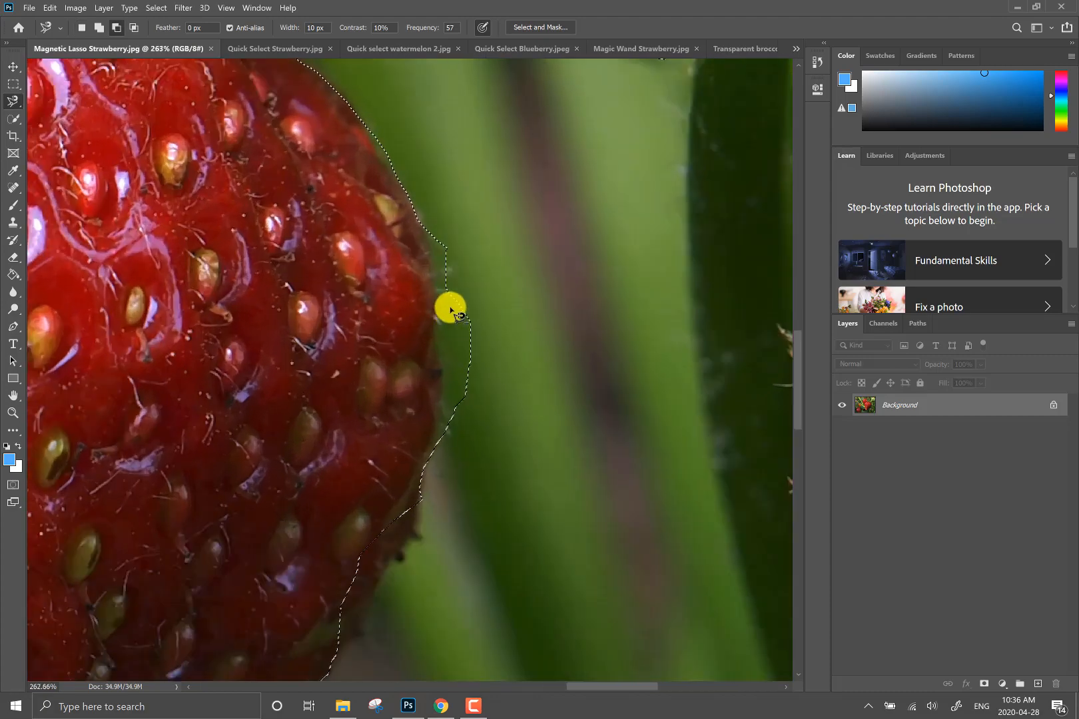
drag(402, 475, 469, 357)
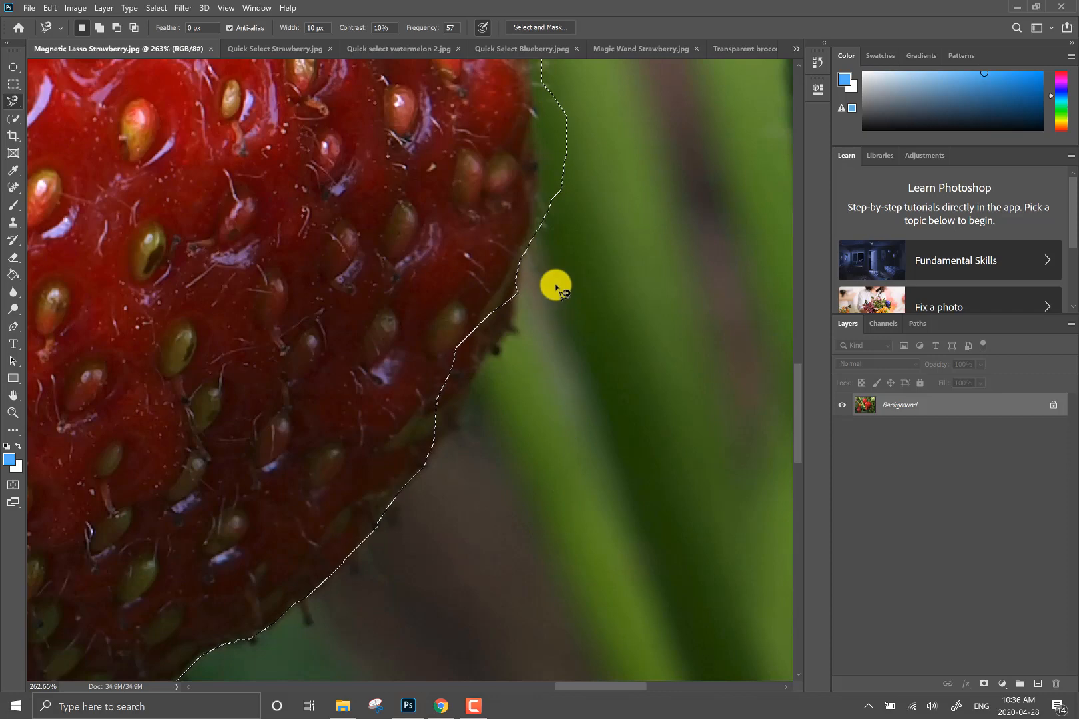
mouse_move(555, 285)
mouse_down()
mouse_move(524, 528)
mouse_move(479, 491)
mouse_up()
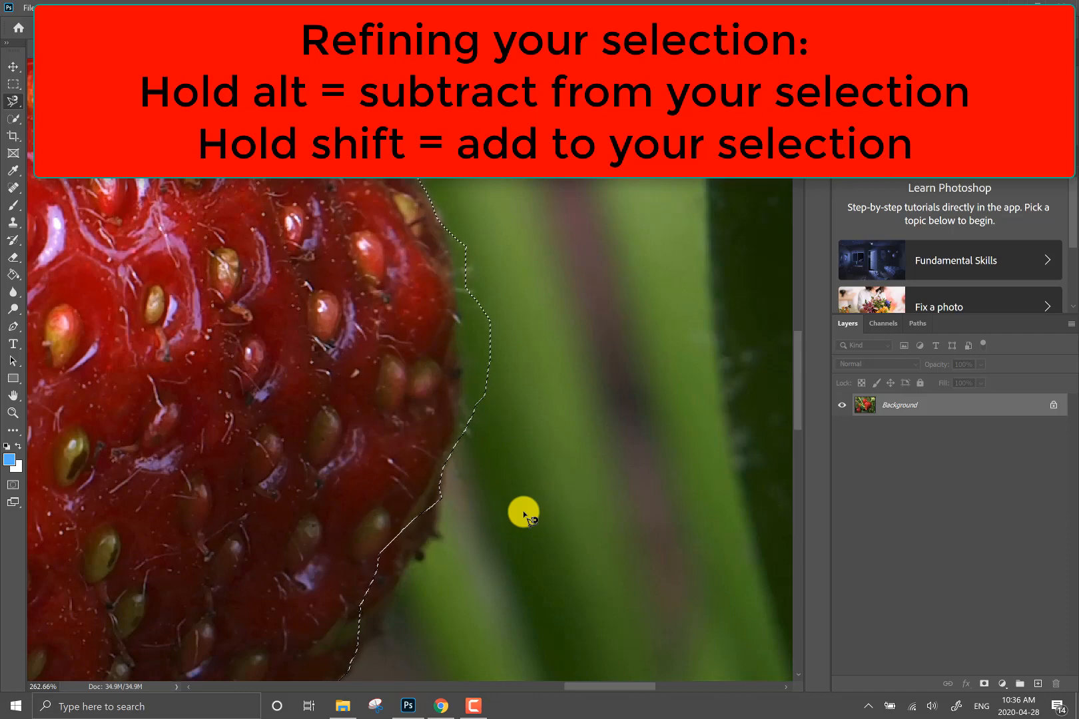
click(13, 101)
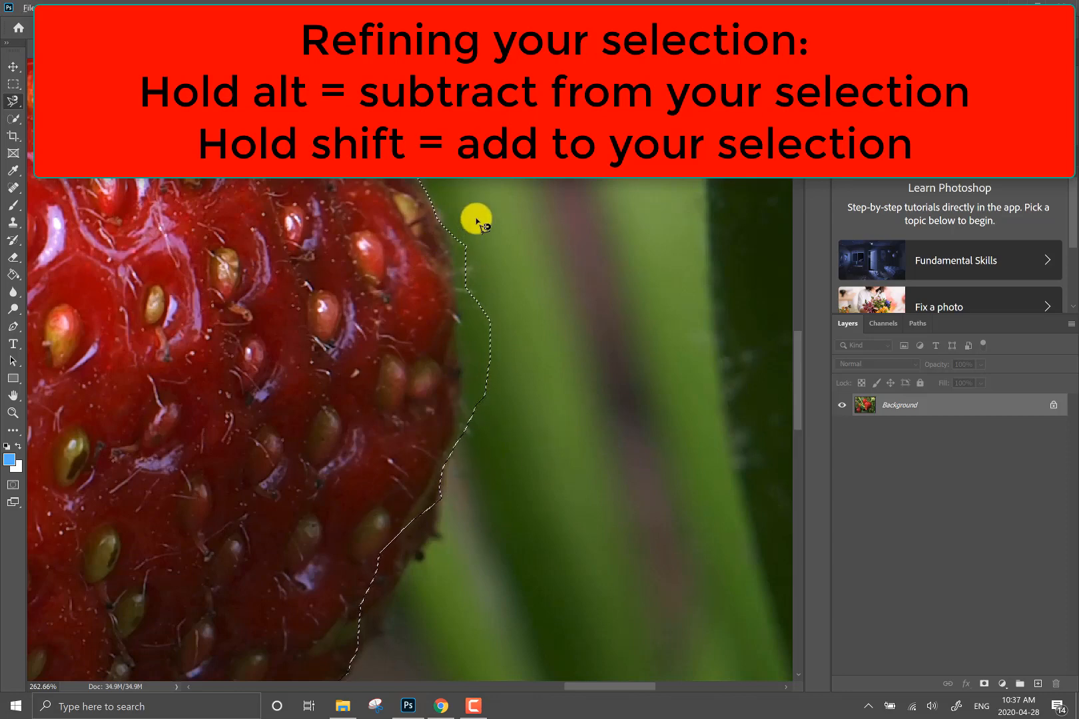
click(443, 225)
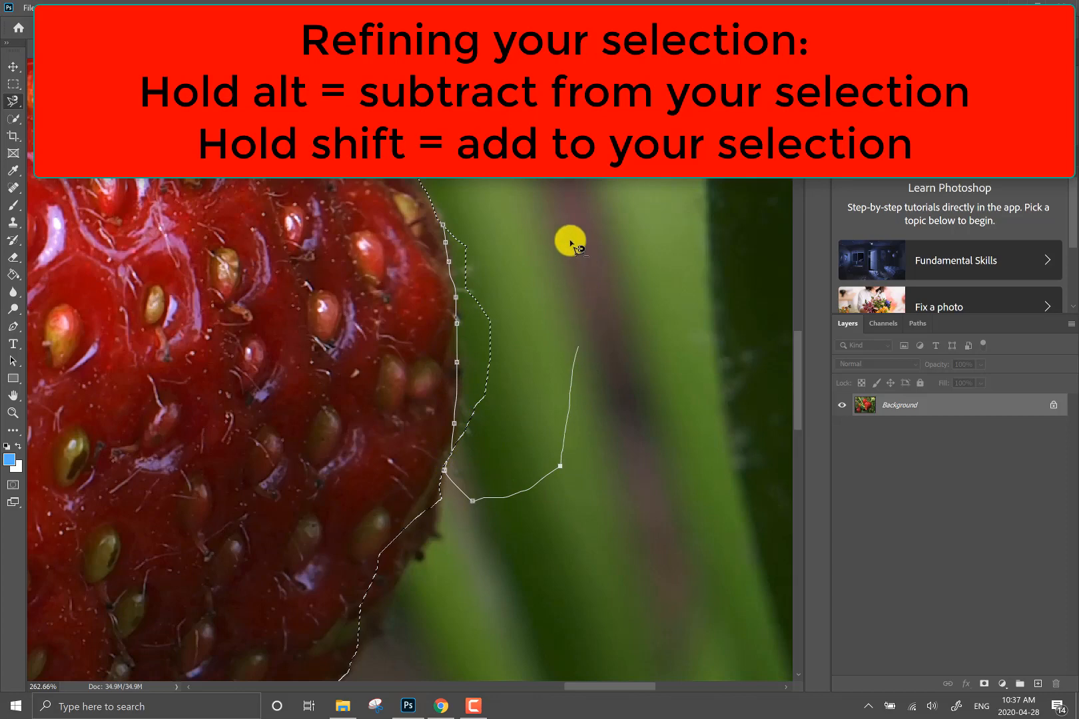
click(443, 230)
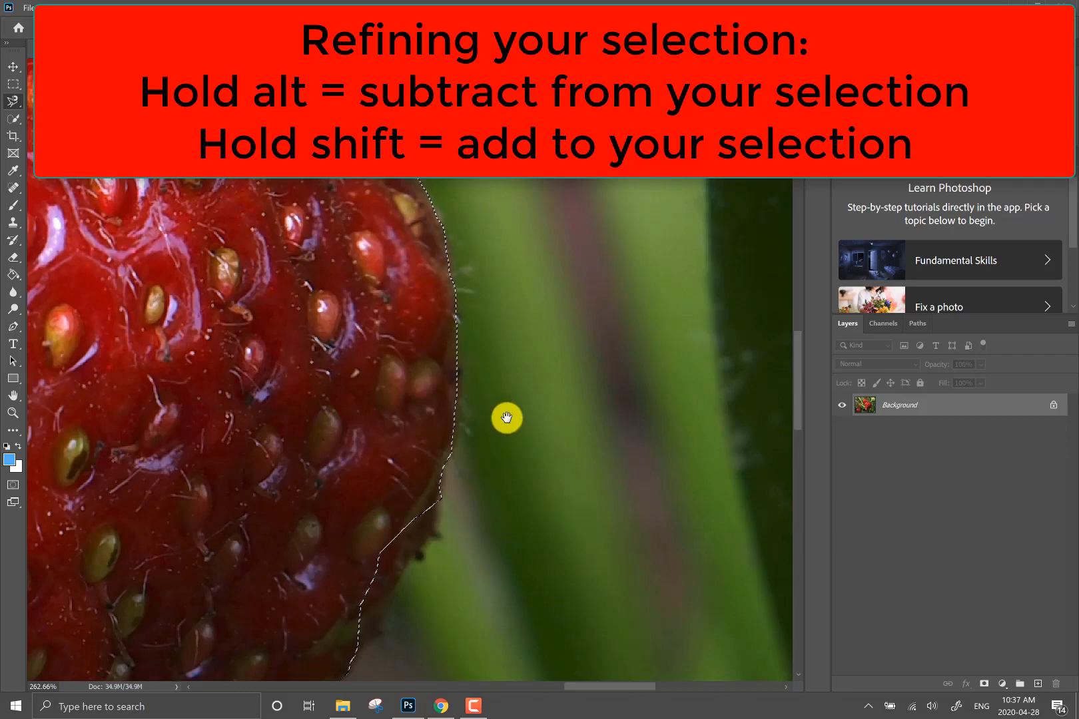
- Add the missed strip of the strawberry's lower-right edge to the selection with the Magnetic Lasso
drag(520, 448, 561, 241)
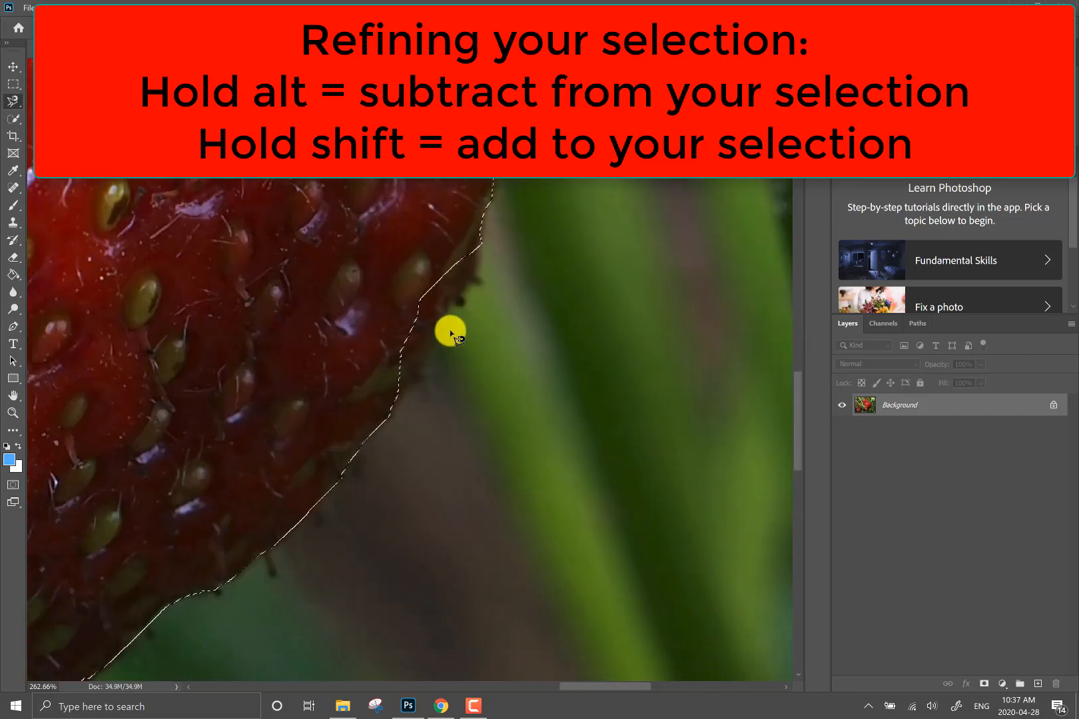
click(467, 254)
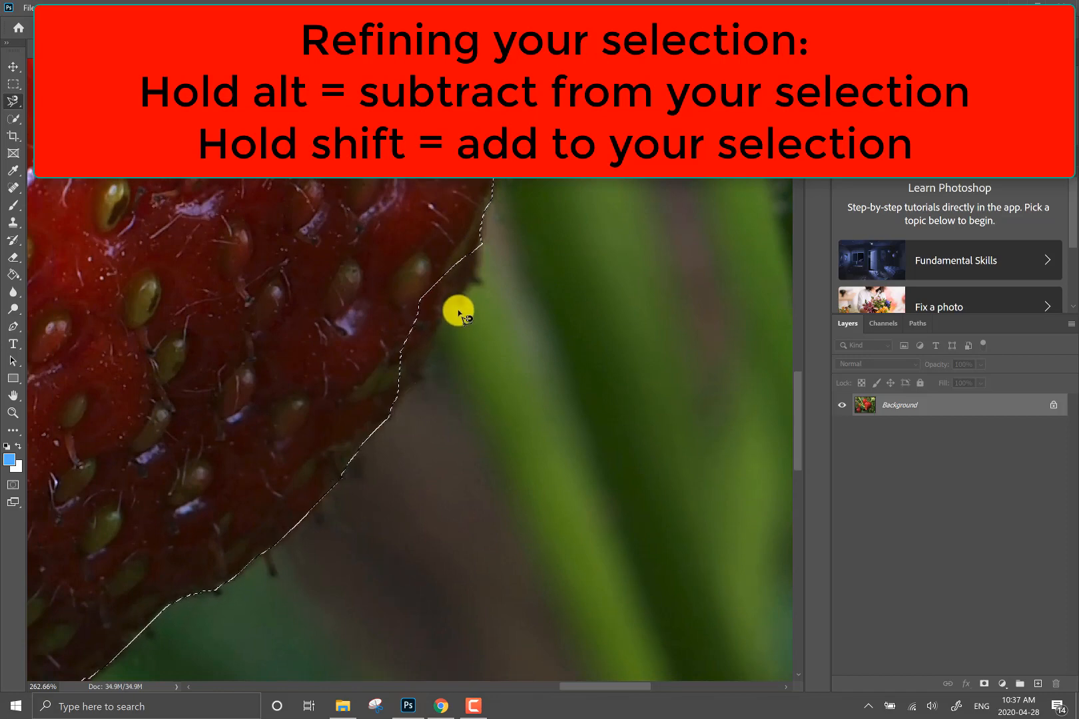
shift+click(478, 244)
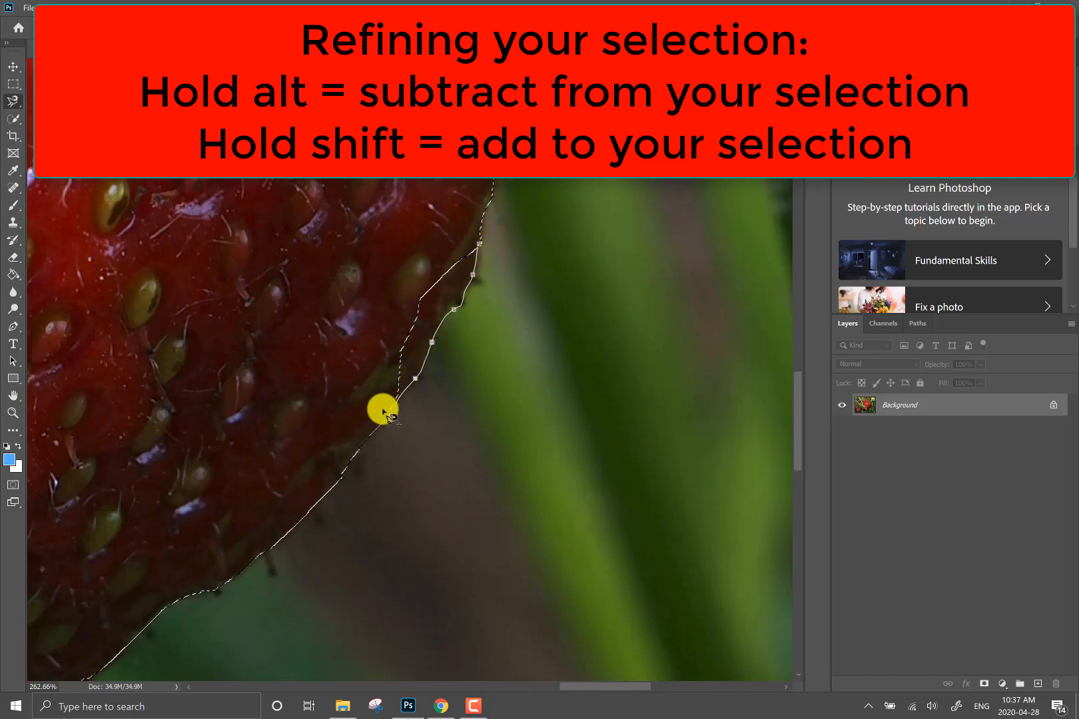
click(478, 245)
scroll(352, 239, down, 3)
scroll(353, 241, down, 1)
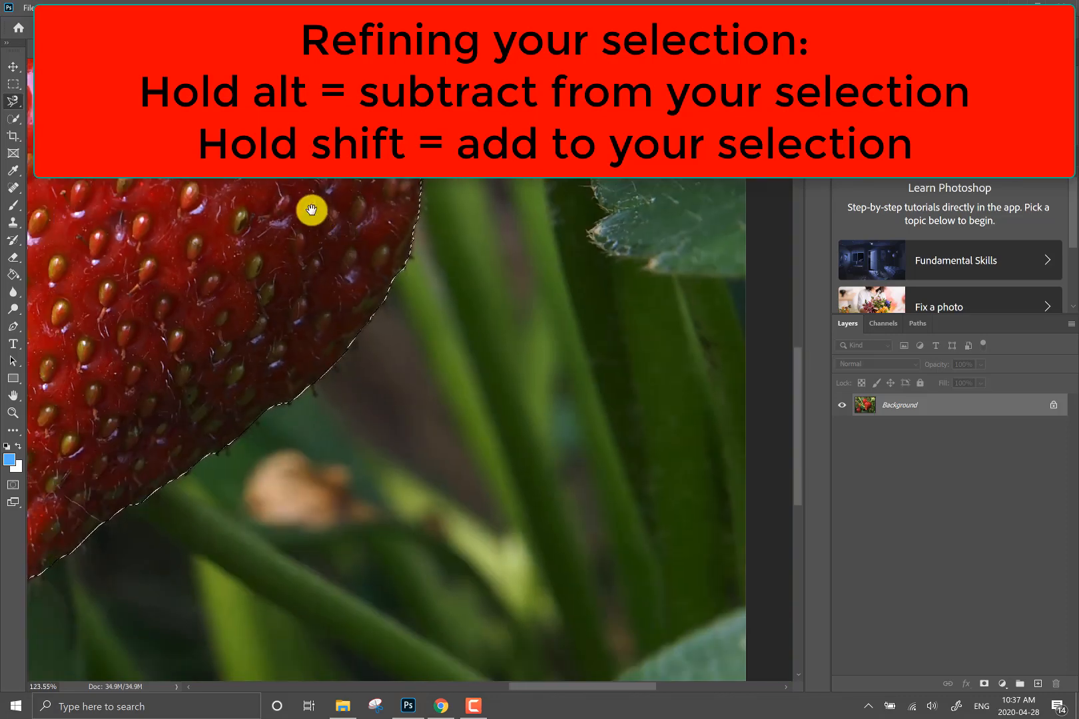
- Copy the selected strawberry and paste it as a new layer into Plate.jpg
drag(313, 211, 641, 484)
drag(426, 240, 403, 409)
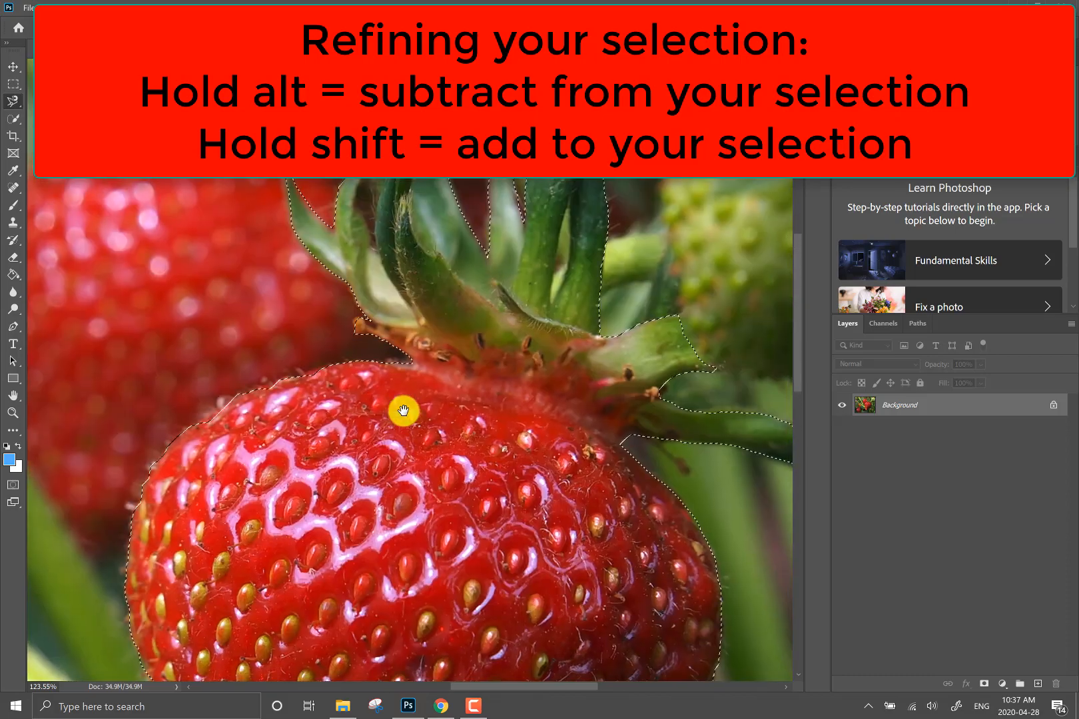
drag(479, 535, 414, 414)
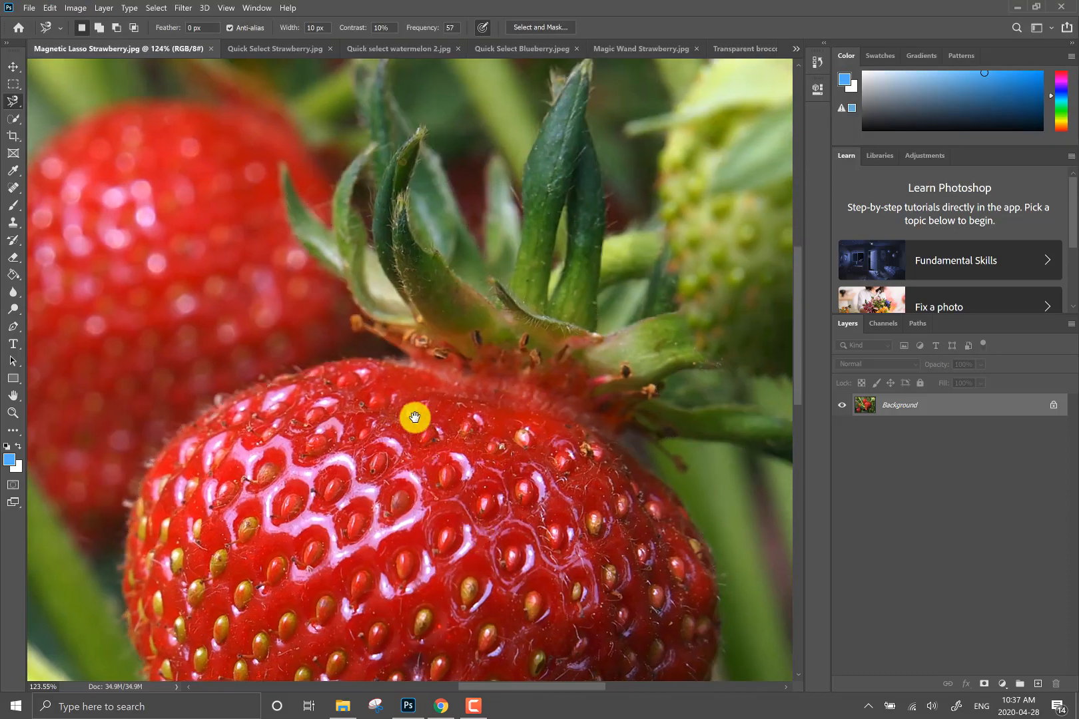
scroll(416, 417, down, 5)
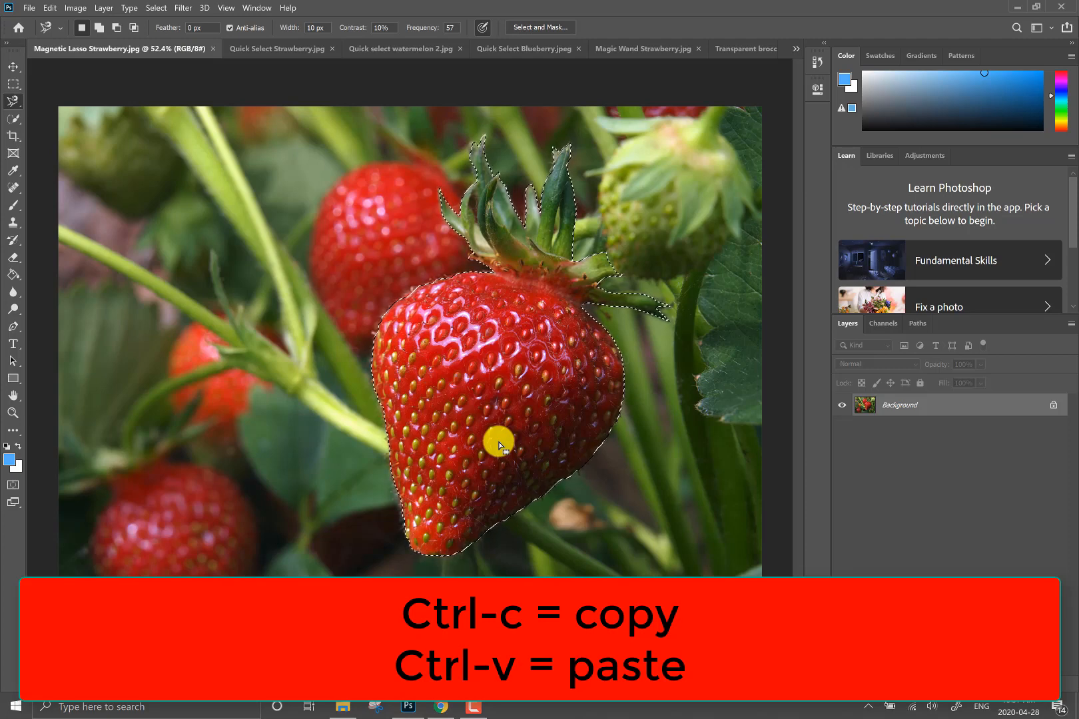
click(796, 48)
click(826, 53)
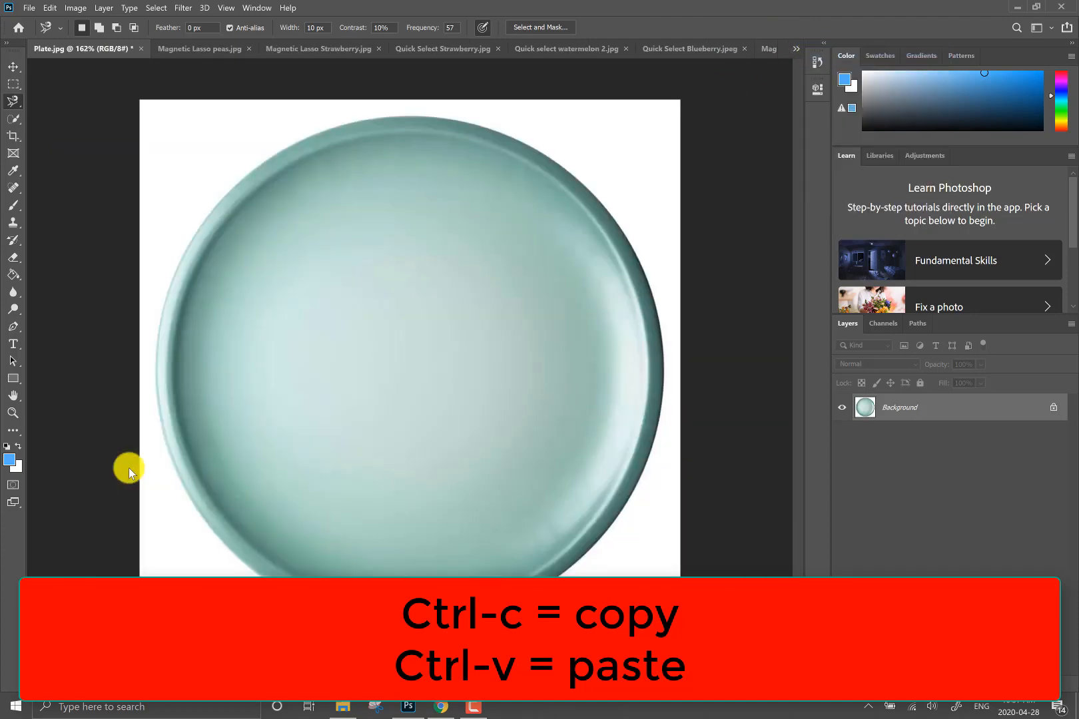
key(ctrl+v)
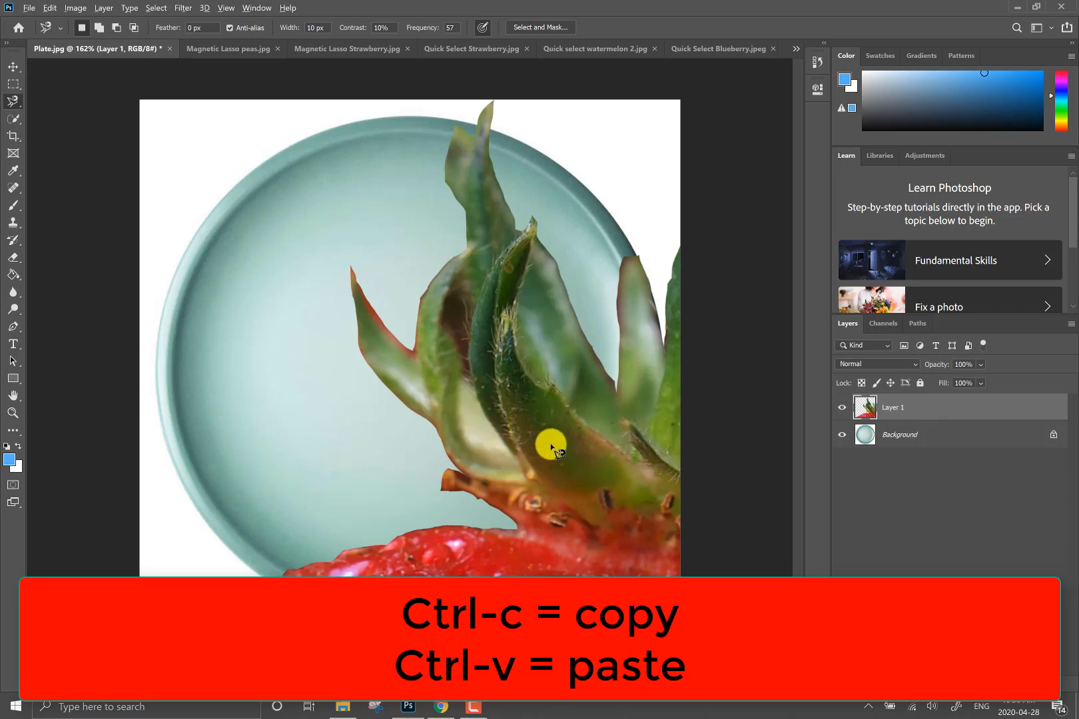
- Scale the pasted strawberry down to 13.60% with the Move tool's transform controls and place it on the plate just below centre
scroll(551, 446, down, 5)
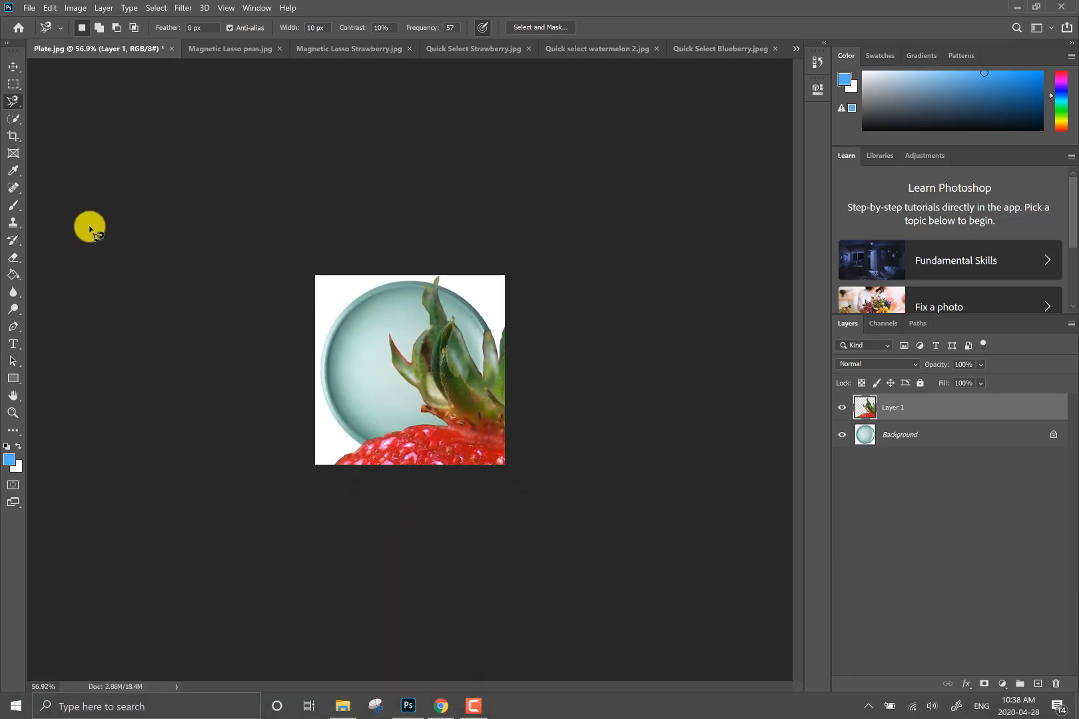
click(11, 67)
drag(450, 435, 460, 337)
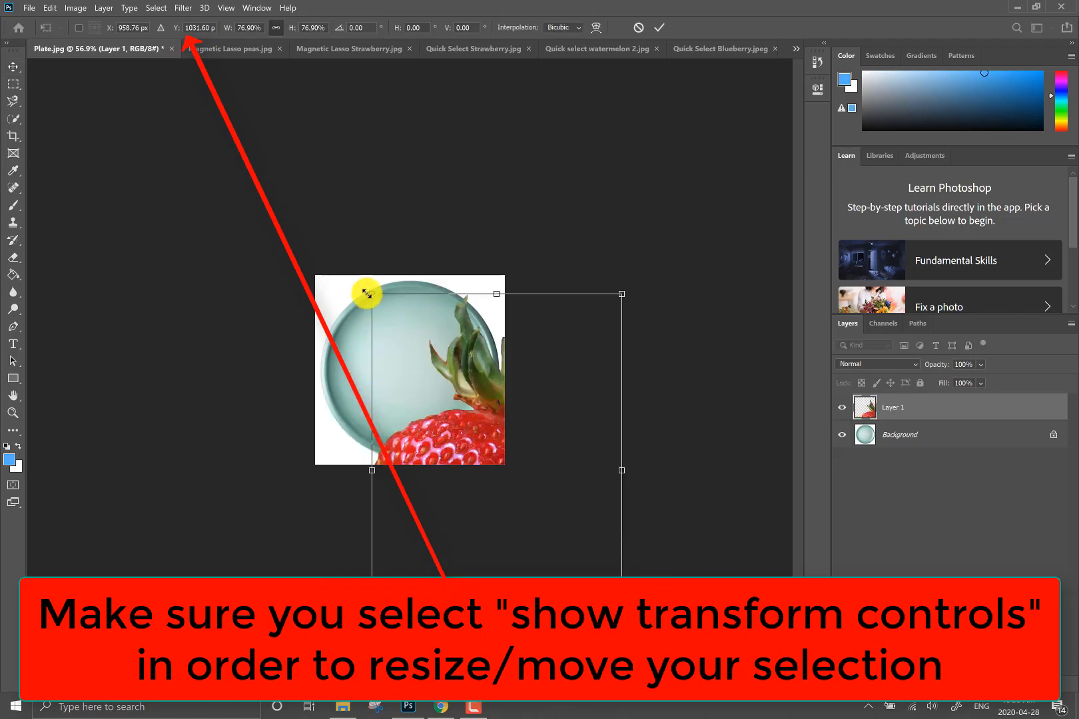
drag(373, 295, 540, 529)
drag(592, 610, 419, 391)
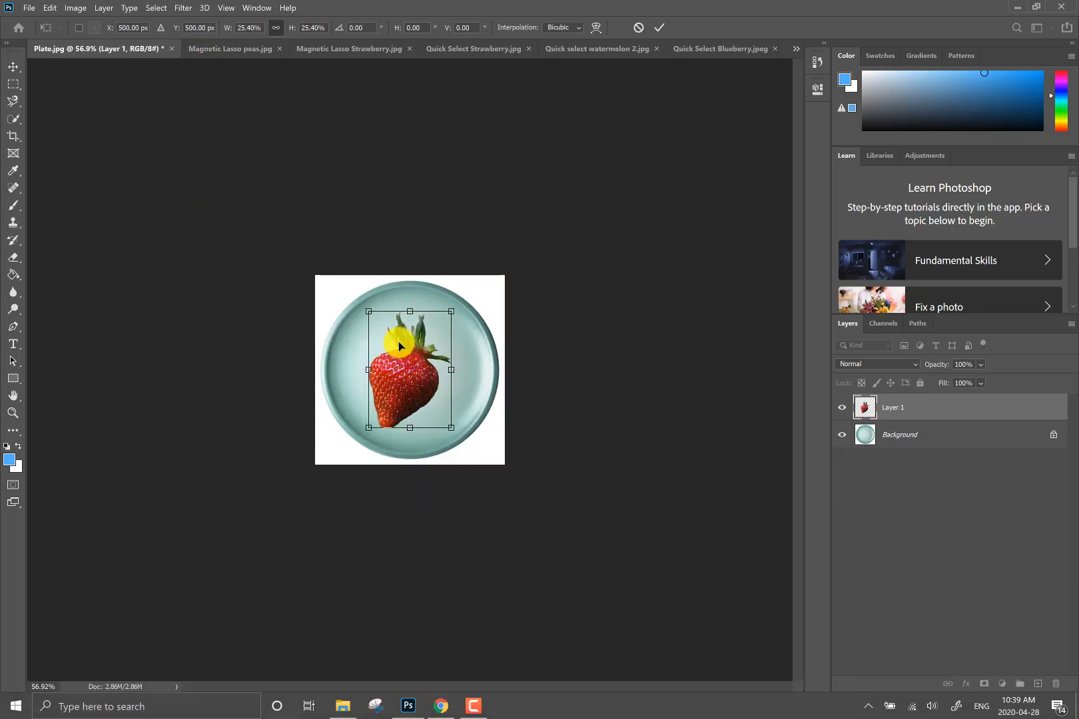
drag(368, 313, 421, 366)
- Reduce the Eraser brush to size 3 and erase the dark background patch enclosed by the strawberry's left leaves
scroll(462, 419, up, 4)
scroll(470, 412, up, 6)
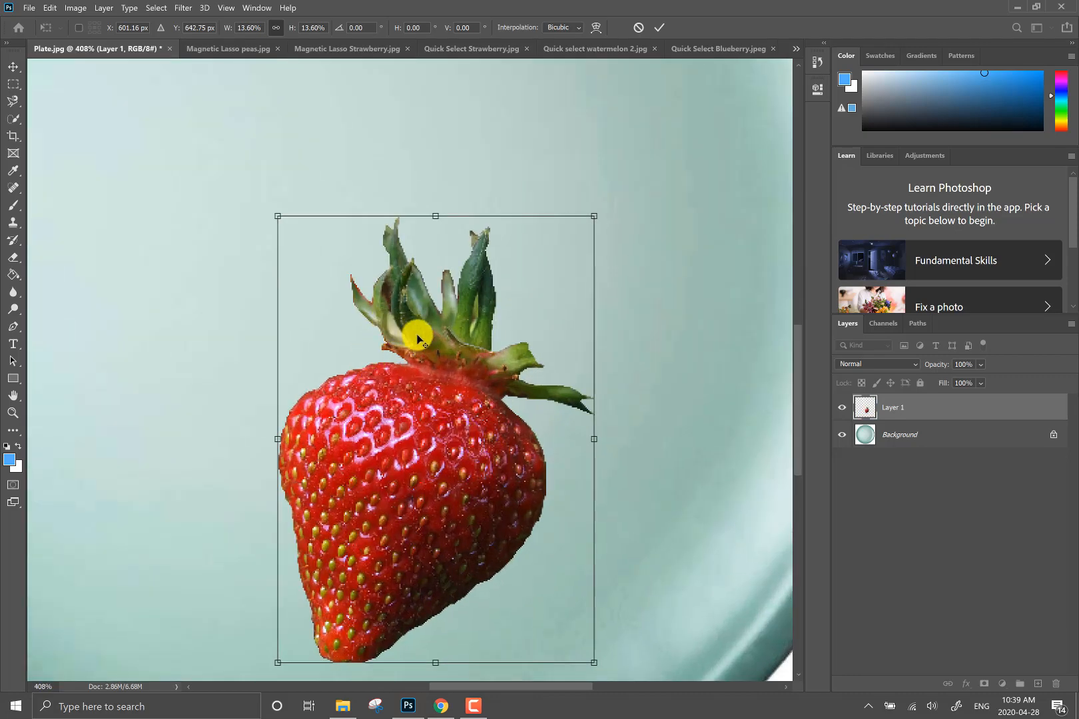
scroll(398, 295, up, 5)
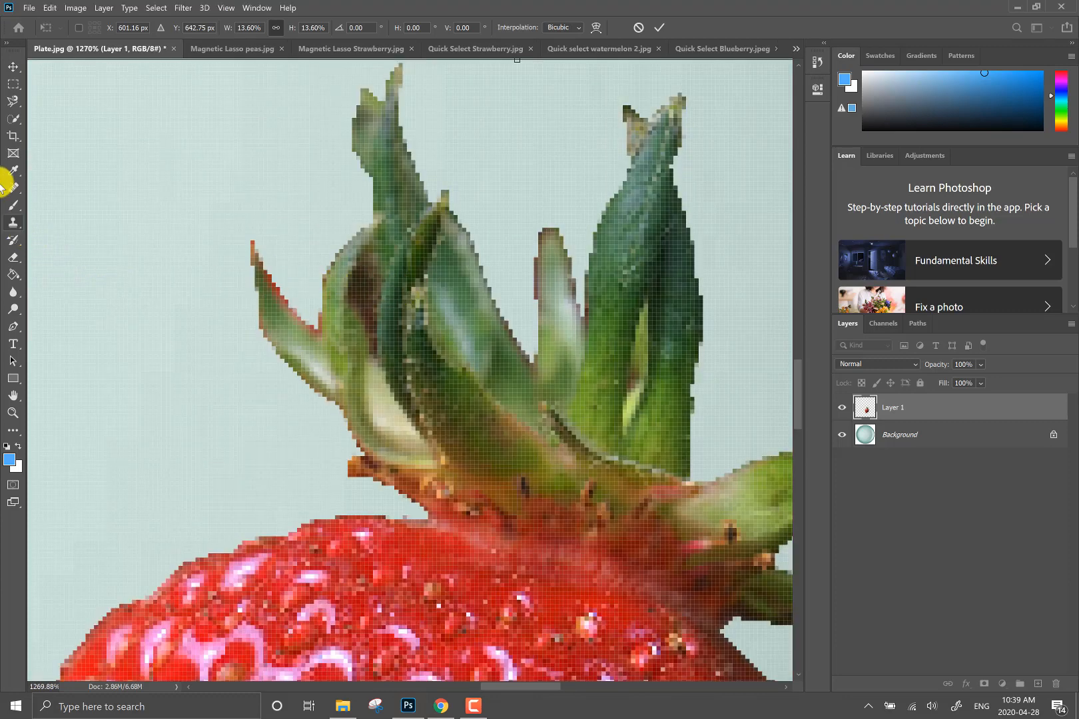
click(13, 258)
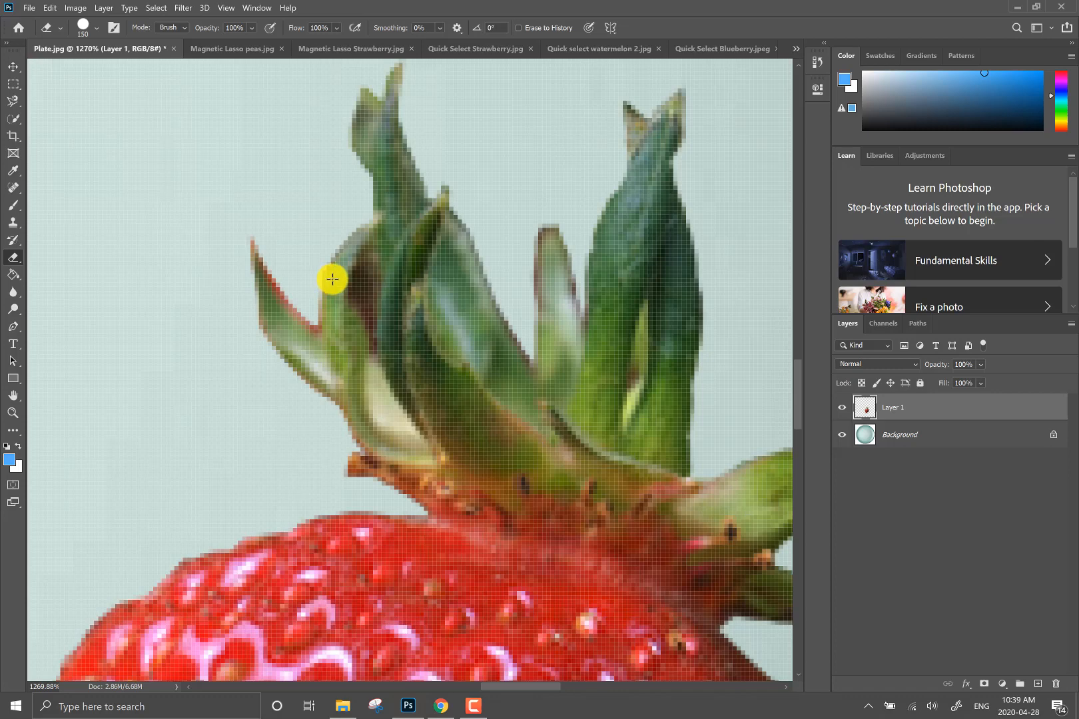
key(bracketleft)
key(bracketleft)
key(bracketleft)
key(bracketleft)
key(bracketleft)
key(bracketleft)
key(bracketleft)
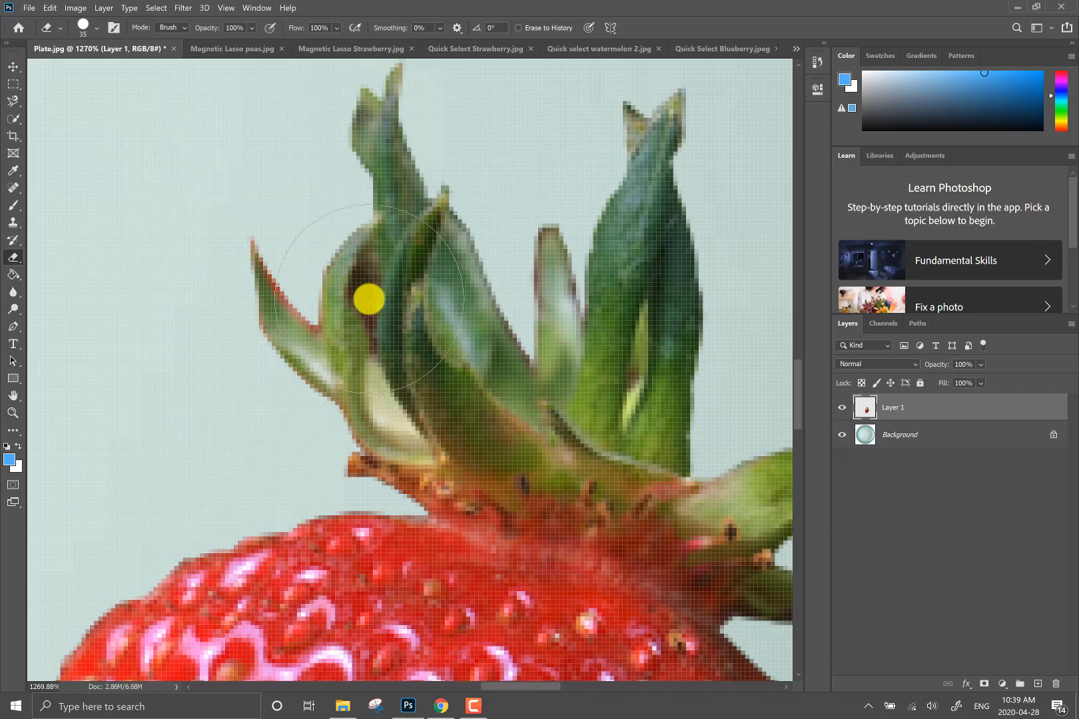
key(bracketleft)
key(bracketleft)
key(bracketleft)
key(bracketleft)
key(bracketleft)
key(bracketleft)
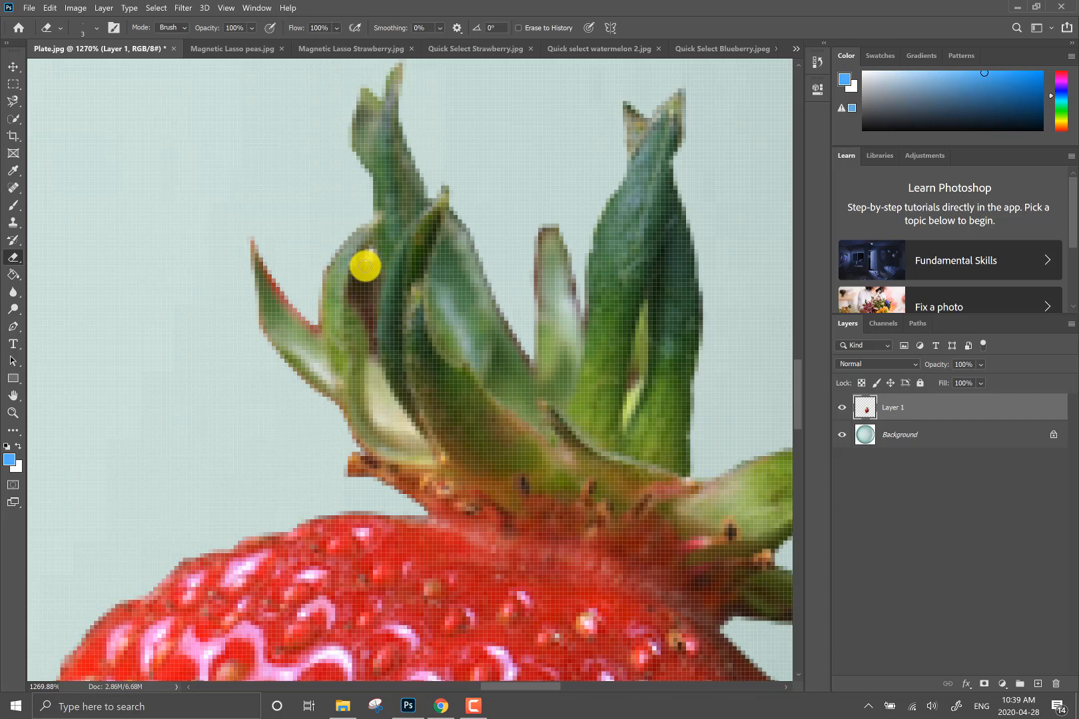
mouse_move(359, 286)
mouse_down()
mouse_move(371, 335)
mouse_move(371, 263)
mouse_move(370, 305)
mouse_move(368, 286)
mouse_move(368, 296)
mouse_up()
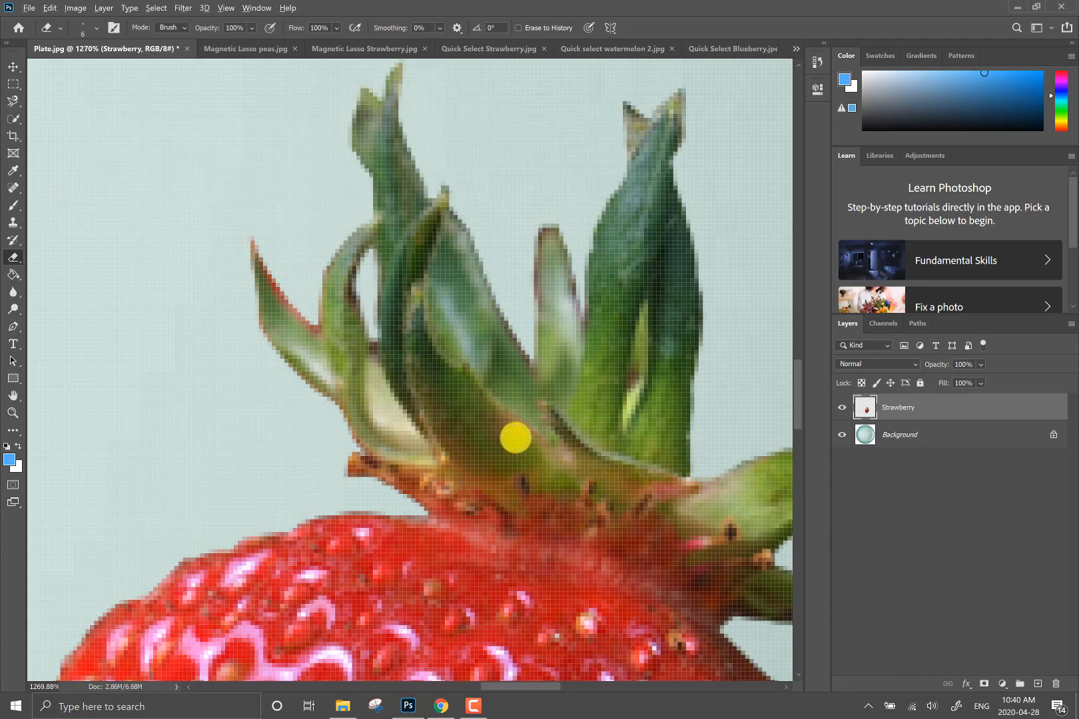
- Switch to the Polygonal Lasso Box.jpg document
scroll(516, 438, down, 5)
scroll(515, 437, down, 5)
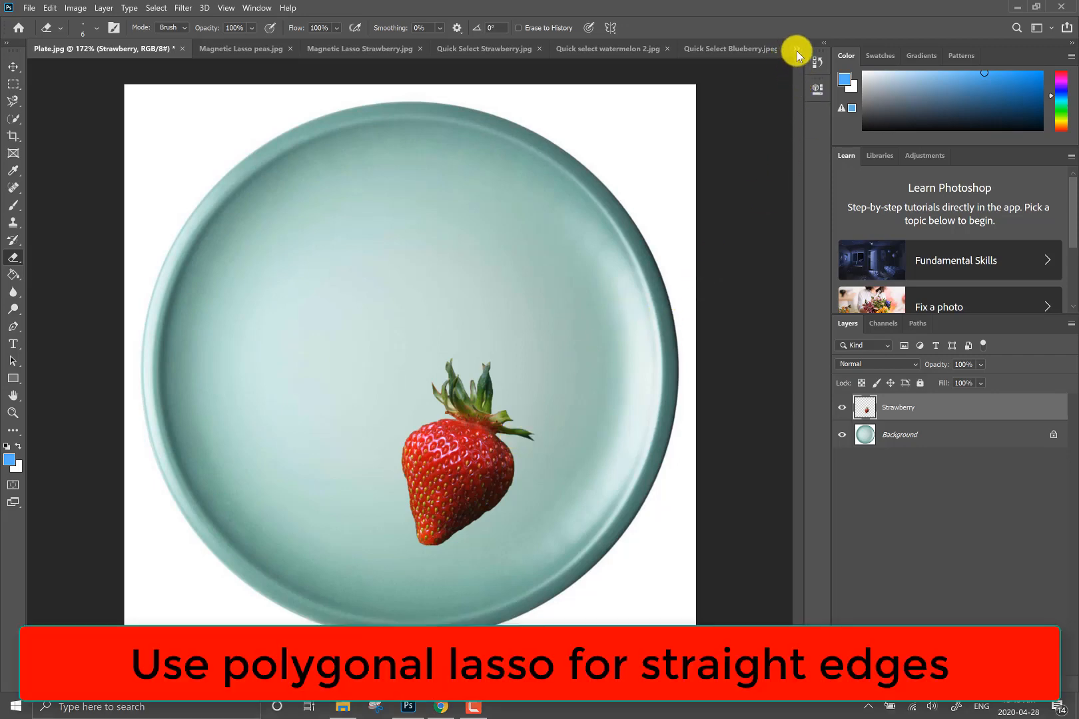
click(796, 49)
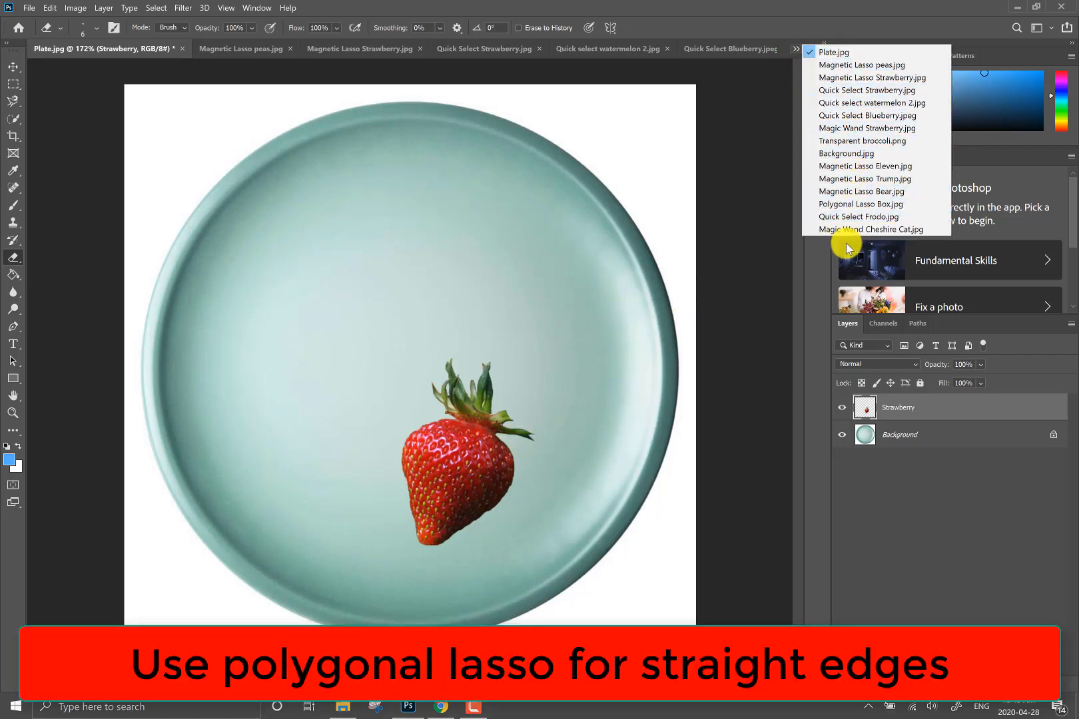
click(844, 203)
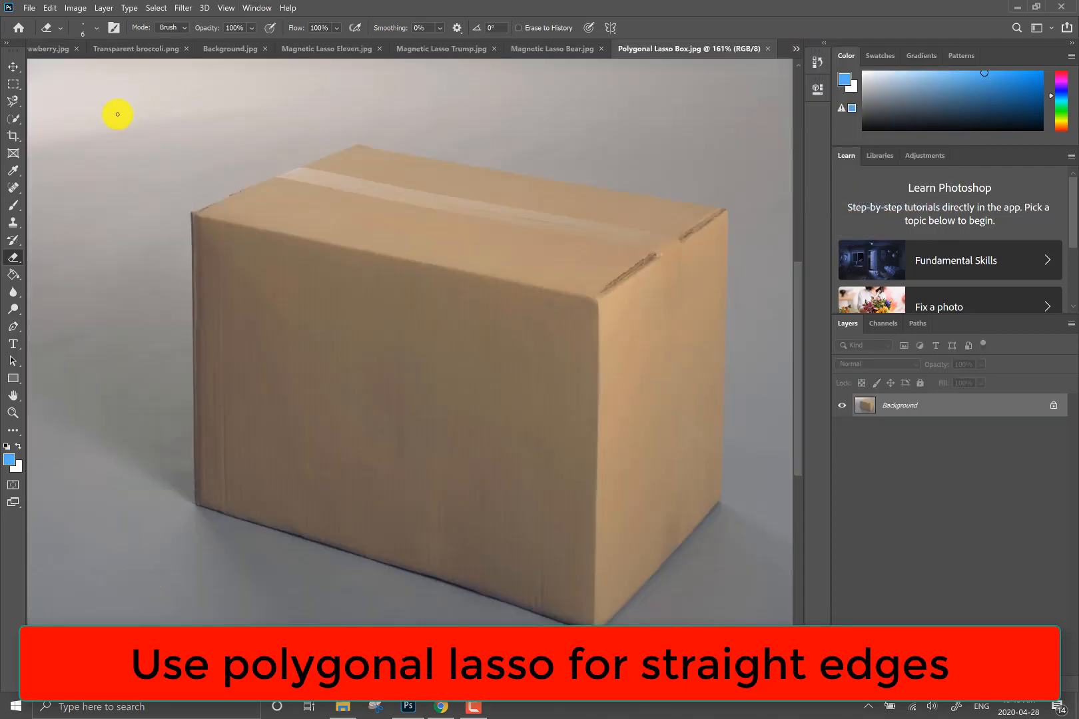
- Outline the cardboard box corner by corner with the Polygonal Lasso, closing the selection at its upper-right corner
click(13, 105)
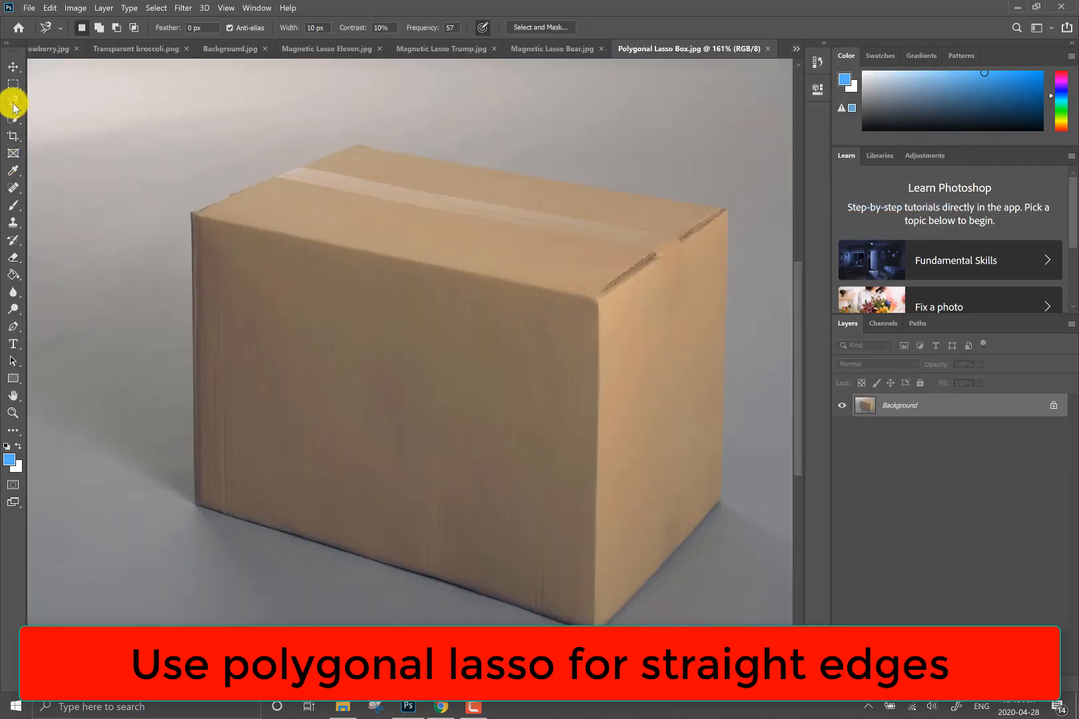
click(79, 113)
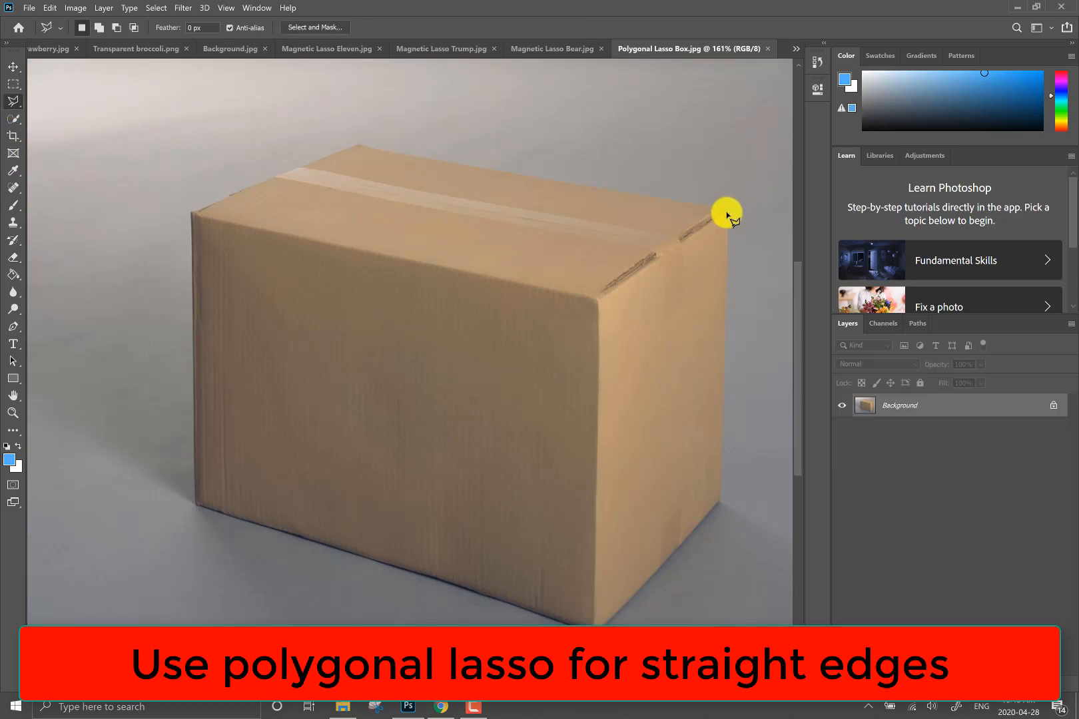
click(727, 210)
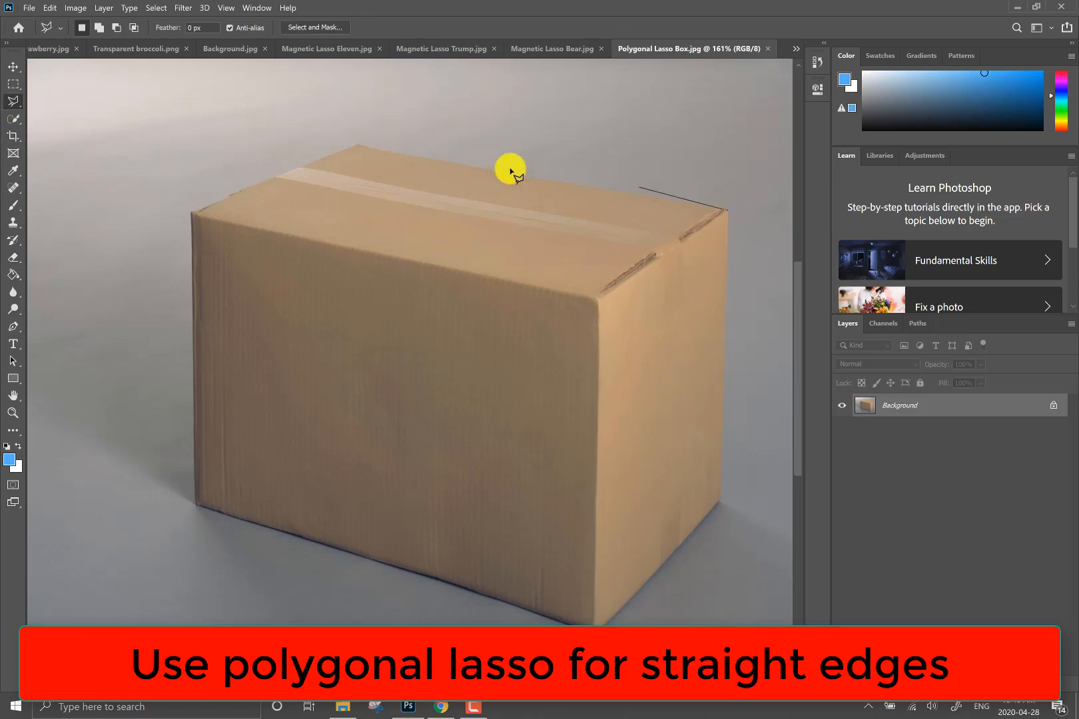
click(359, 144)
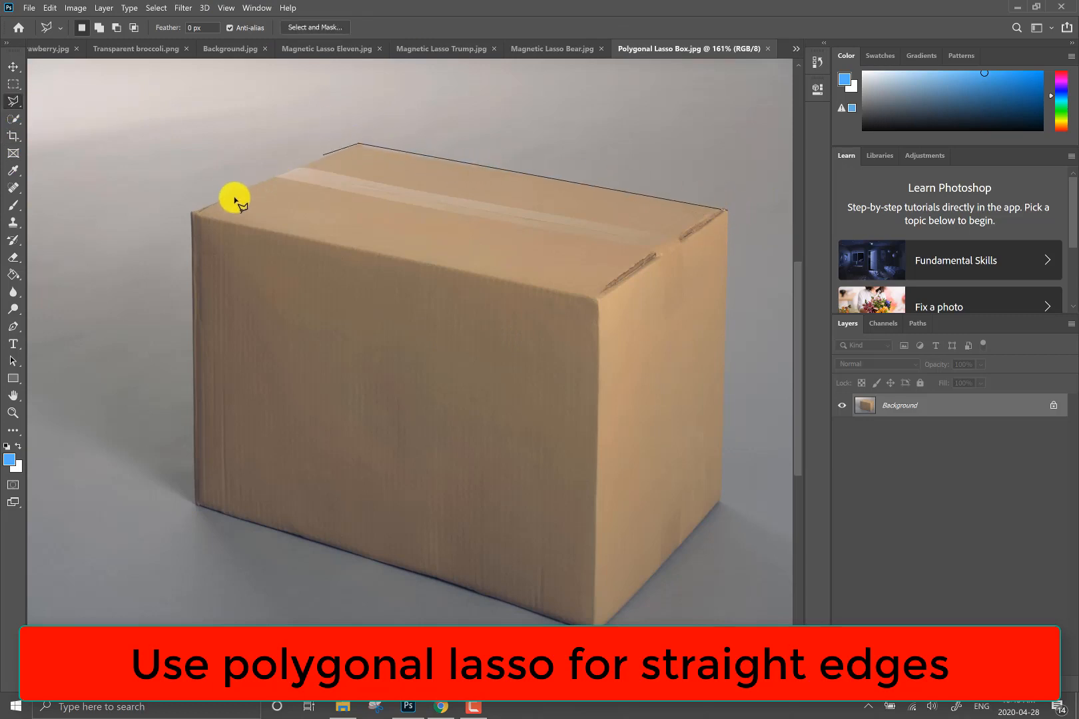
click(193, 215)
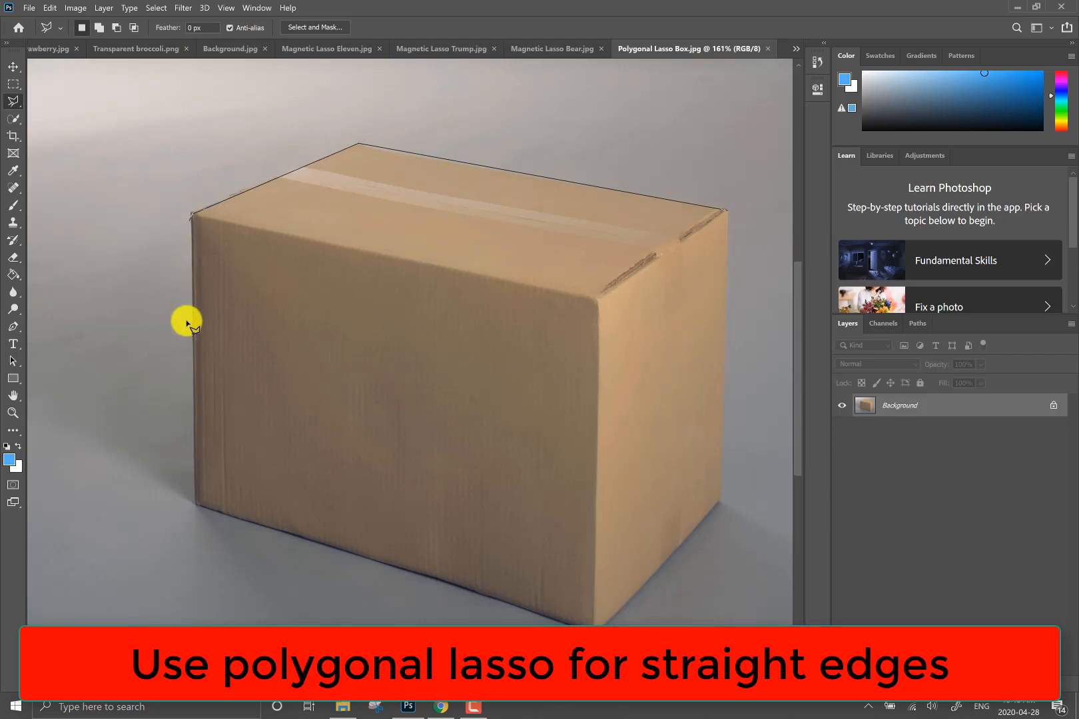
click(198, 503)
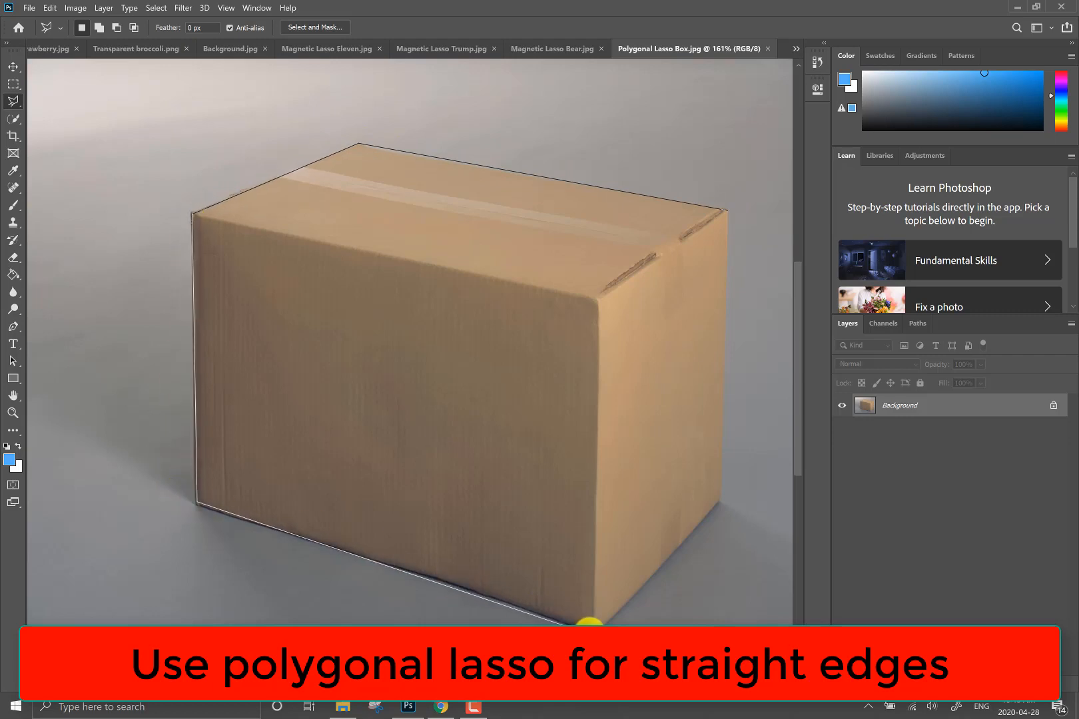
click(720, 498)
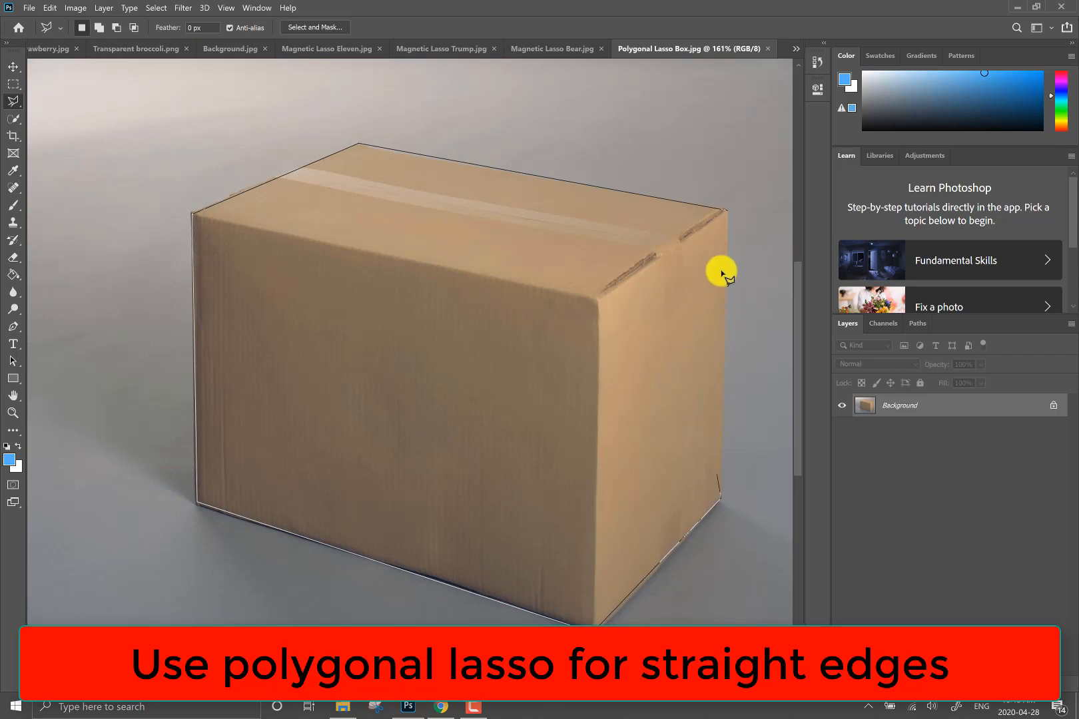
click(727, 213)
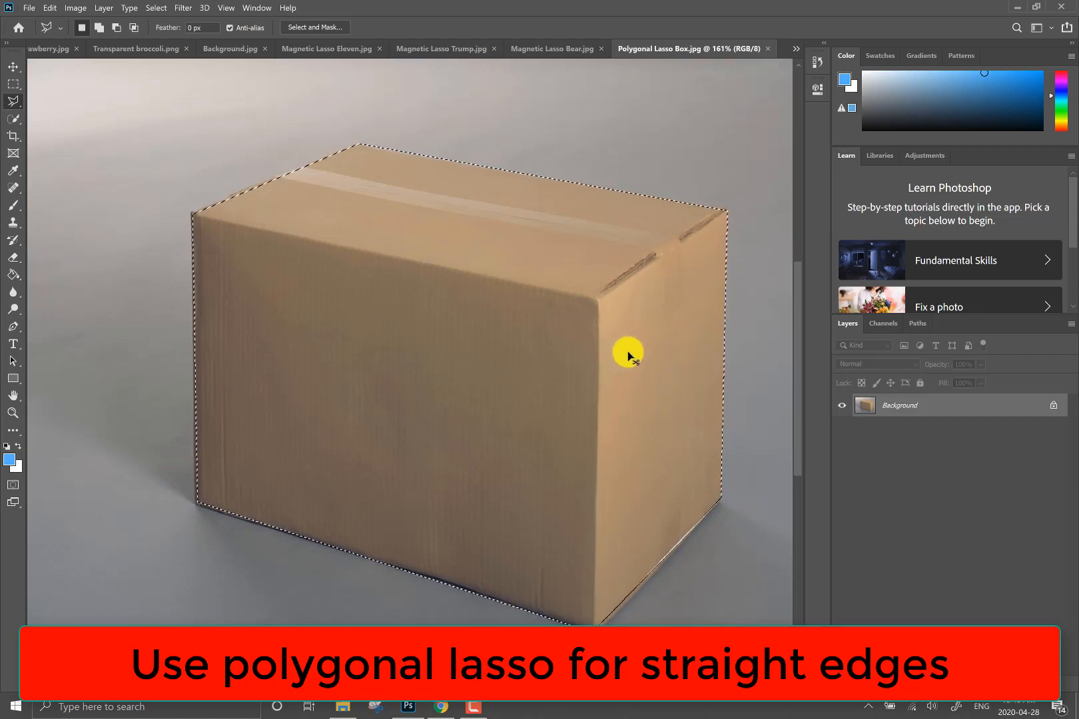
- Copy the selected cardboard box and paste it as a new layer into Plate.jpg
click(796, 49)
click(843, 51)
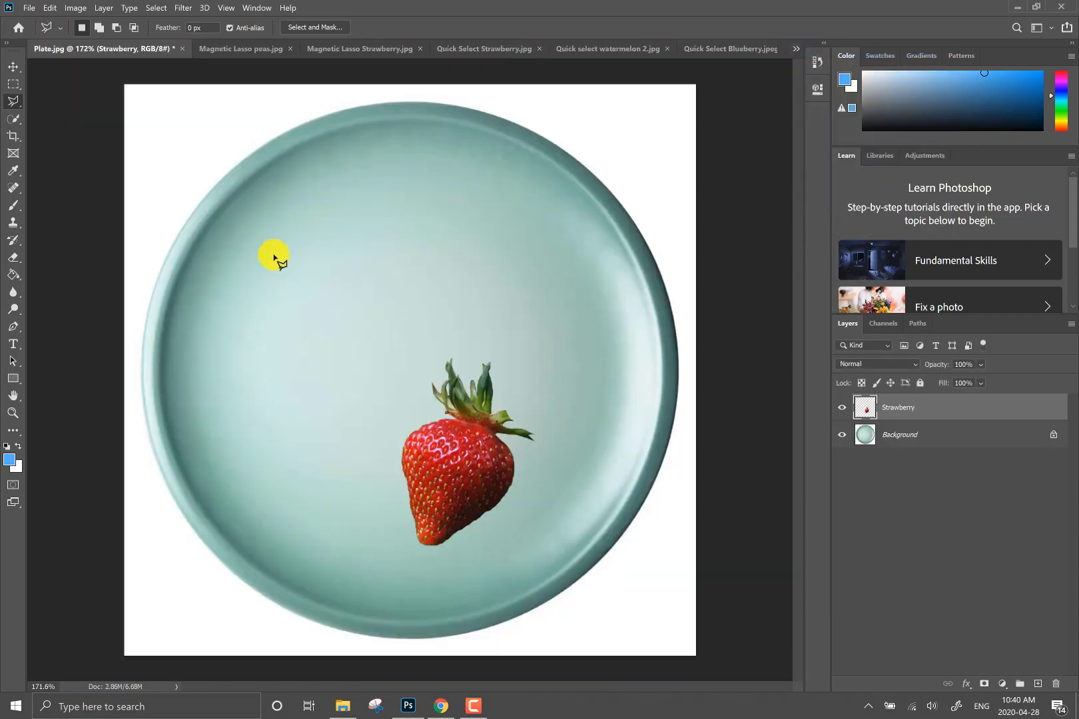
key(ctrl+v)
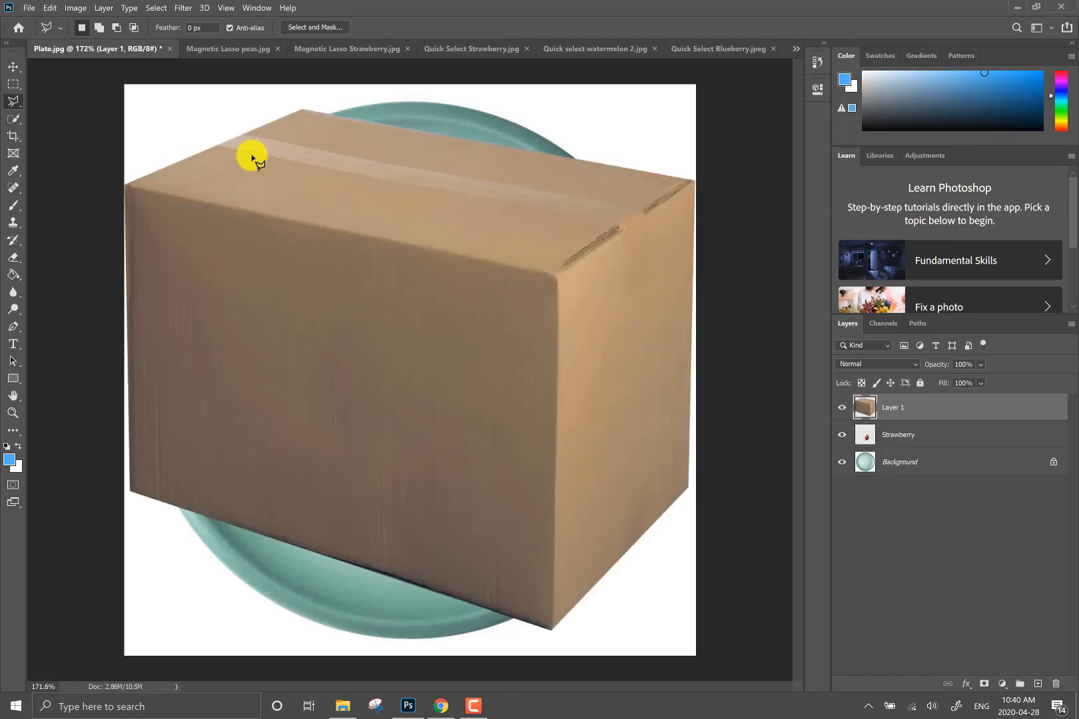
- Scale the pasted box down to 41.28% with the Move tool's transform controls and place it above the strawberry on the plate
click(14, 68)
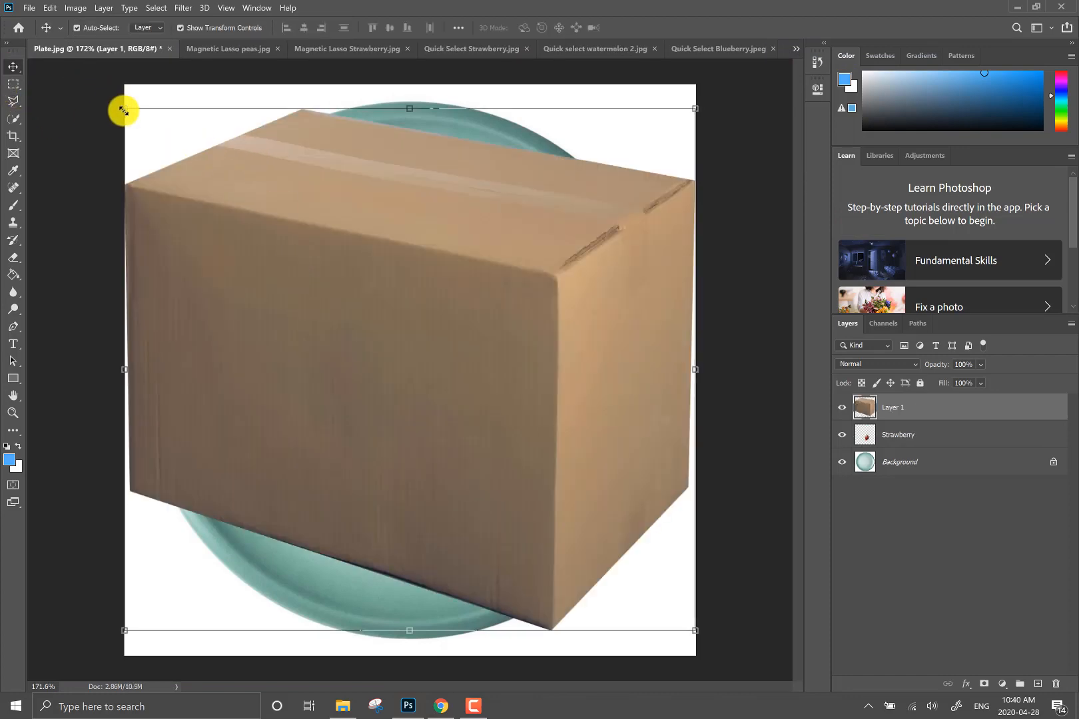
drag(124, 110, 477, 399)
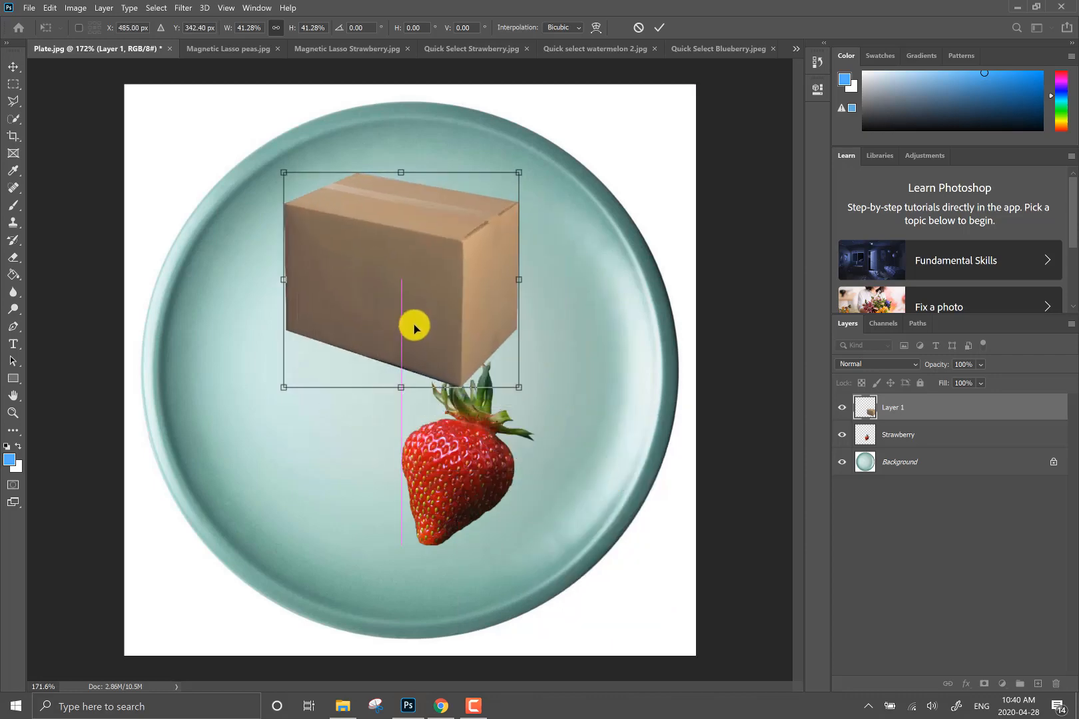